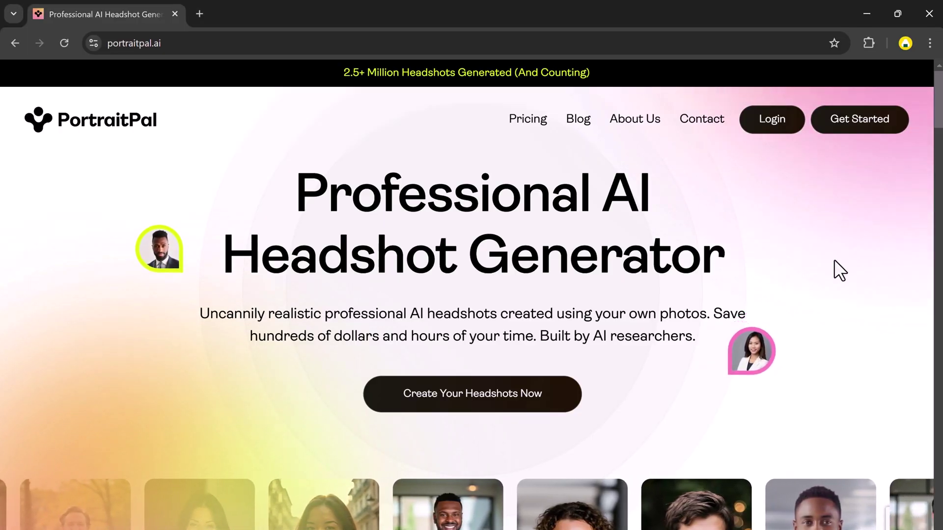
{"action": "scroll", "coordinate": [834, 260], "scroll_direction": "down", "scroll_amount": 3}
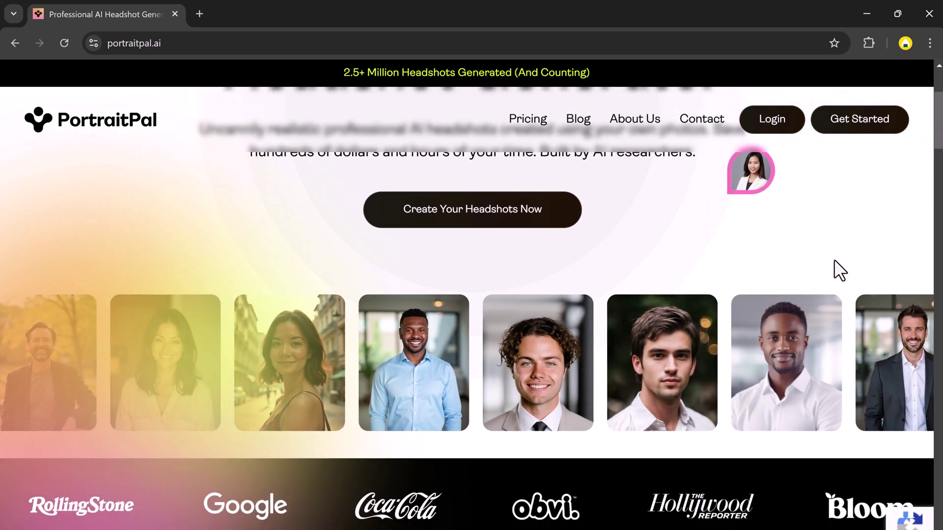
{"action": "scroll", "coordinate": [834, 259], "scroll_direction": "down", "scroll_amount": 1}
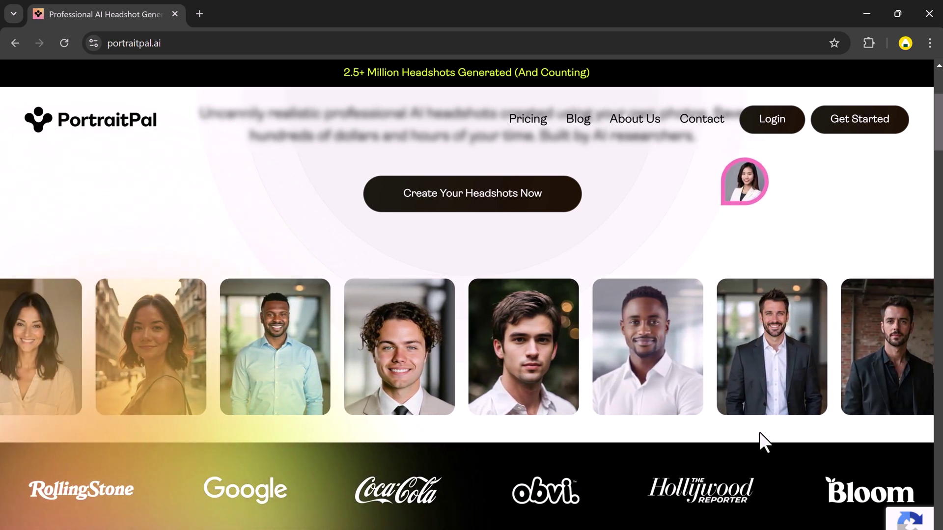
{"action": "scroll", "coordinate": [759, 432], "scroll_direction": "down", "scroll_amount": 6}
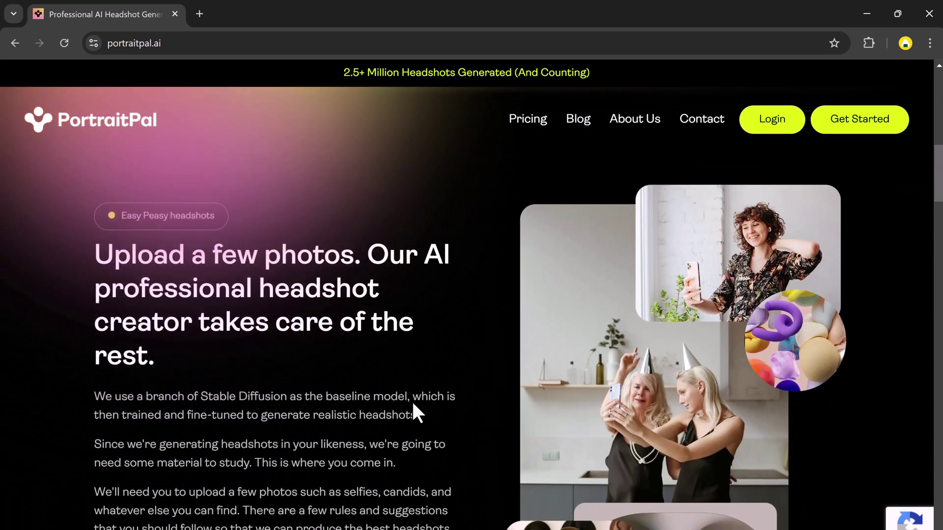
{"action": "scroll", "coordinate": [433, 413], "scroll_direction": "down", "scroll_amount": 5}
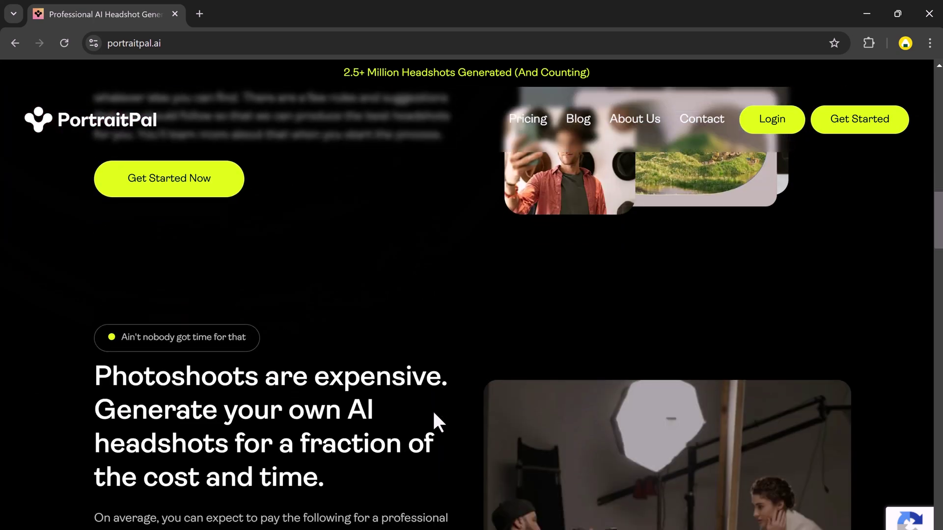
{"action": "scroll", "coordinate": [433, 415], "scroll_direction": "down", "scroll_amount": 2}
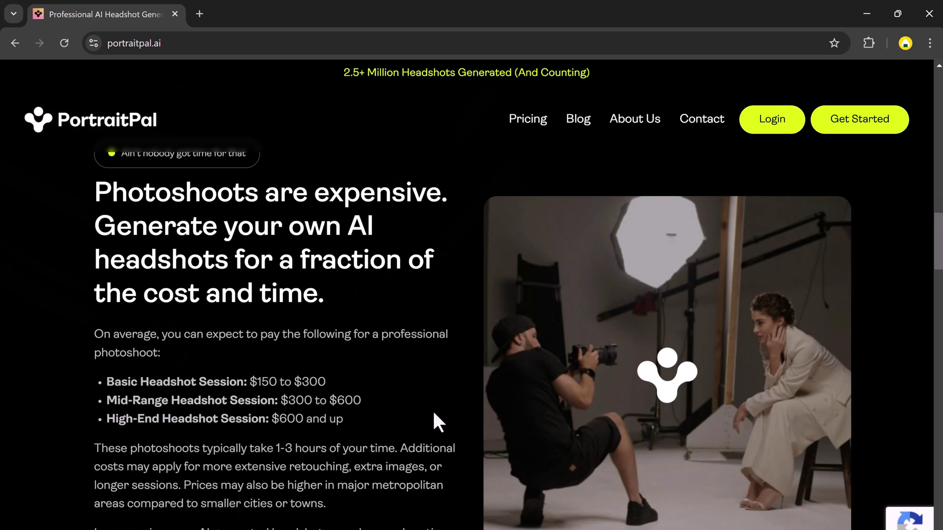
{"action": "scroll", "coordinate": [432, 409], "scroll_direction": "down", "scroll_amount": 8}
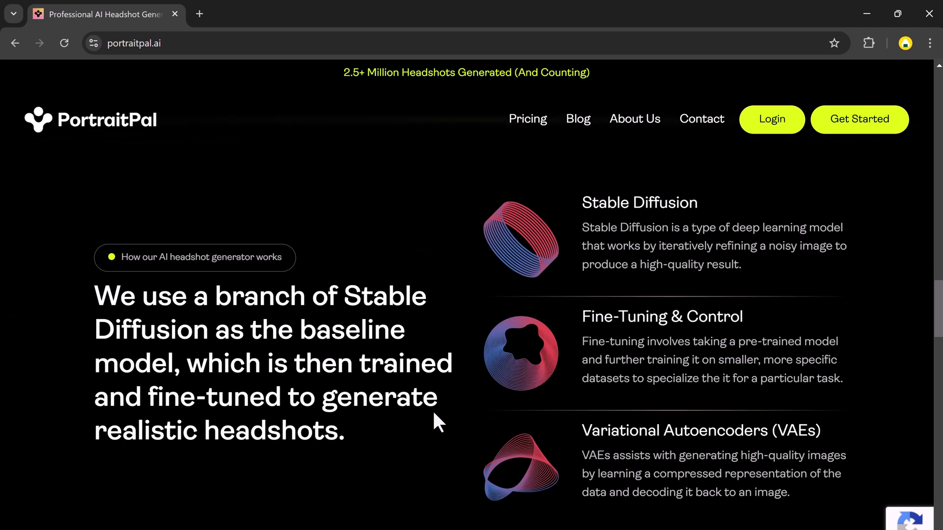
{"action": "scroll", "coordinate": [434, 414], "scroll_direction": "down", "scroll_amount": 6}
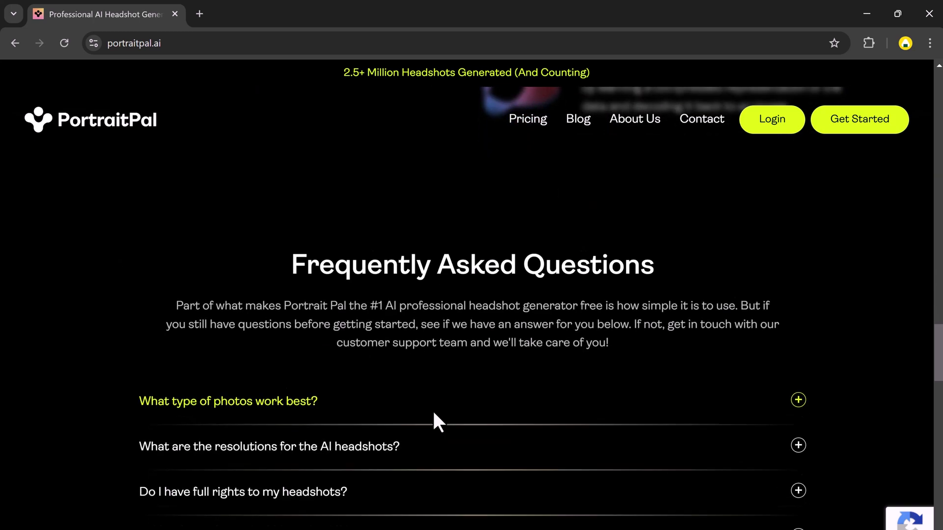
{"action": "scroll", "coordinate": [432, 409], "scroll_direction": "up", "scroll_amount": 10}
{"action": "scroll", "coordinate": [432, 409], "scroll_direction": "up", "scroll_amount": 6}
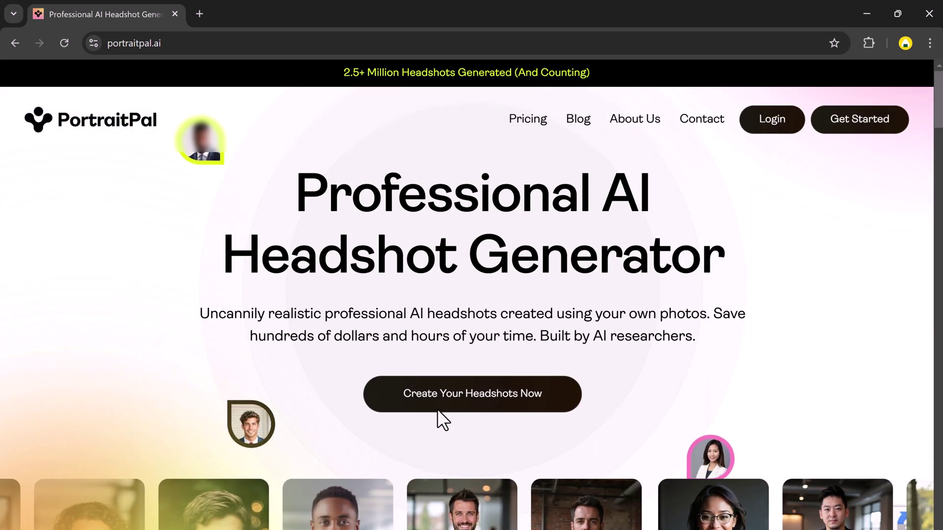
Choose PortraitPal's Premium package ($75, 100 headshots) from the headshot packages
{"action": "left_click", "coordinate": [471, 398]}
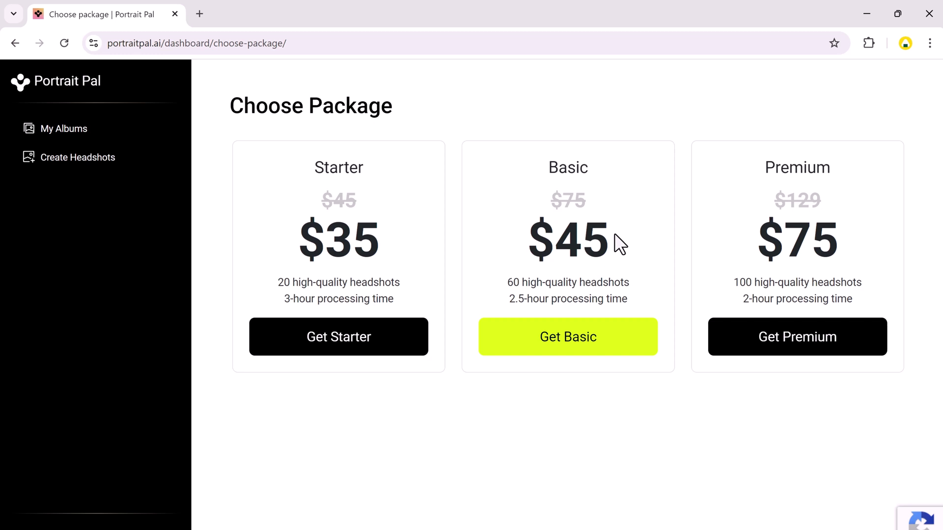
{"action": "left_click", "coordinate": [858, 352]}
{"action": "left_click", "coordinate": [858, 352]}
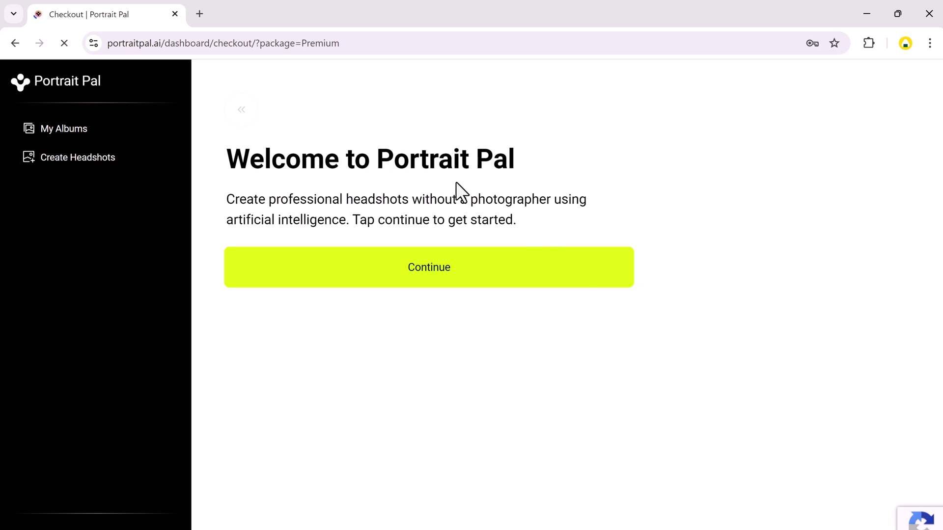
Answer the gender, age, hair, body type, eye colour, glasses (none) and ethnicity questions
{"action": "left_click", "coordinate": [383, 269]}
{"action": "mouse_move", "coordinate": [357, 181]}
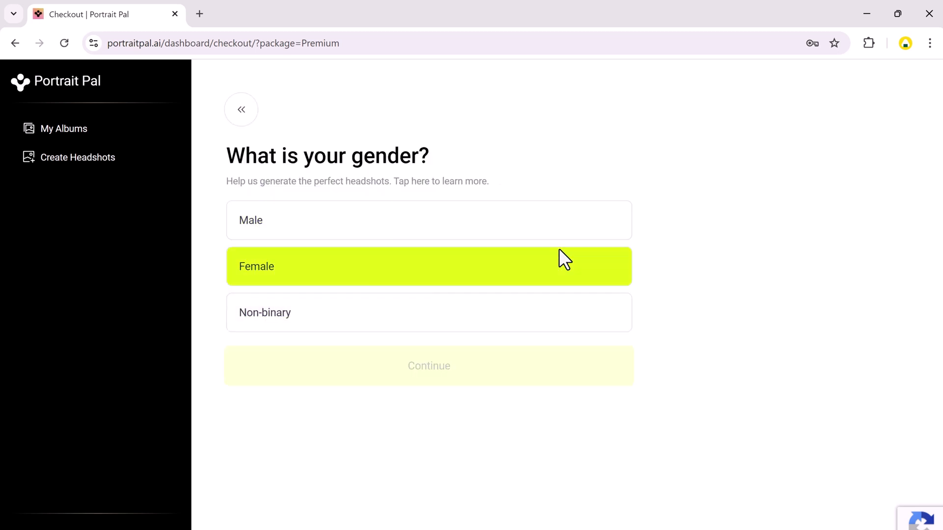
{"action": "left_click", "coordinate": [527, 213]}
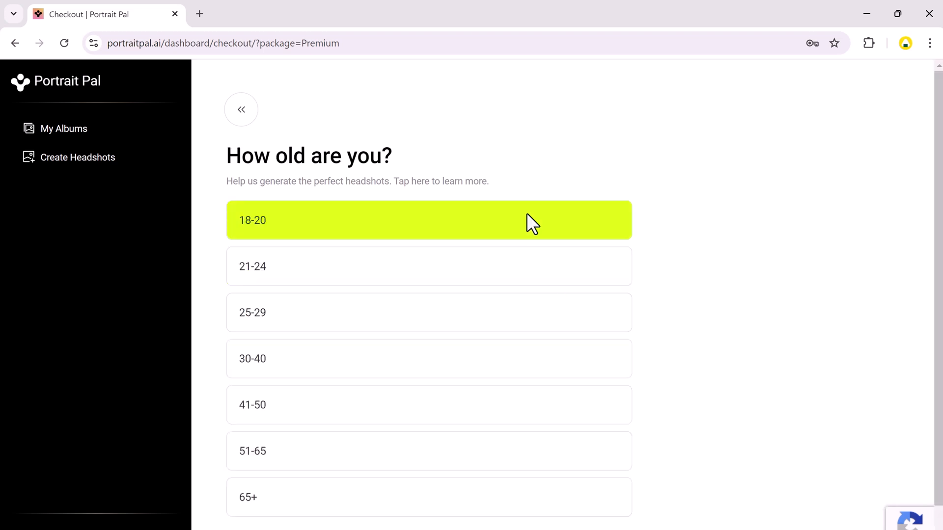
{"action": "left_click", "coordinate": [512, 318]}
{"action": "left_click", "coordinate": [509, 277]}
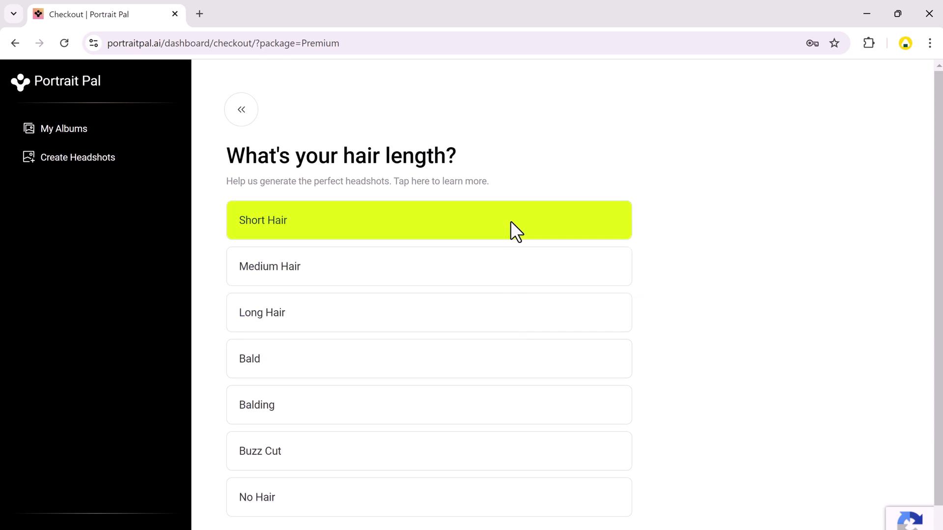
{"action": "left_click", "coordinate": [446, 214]}
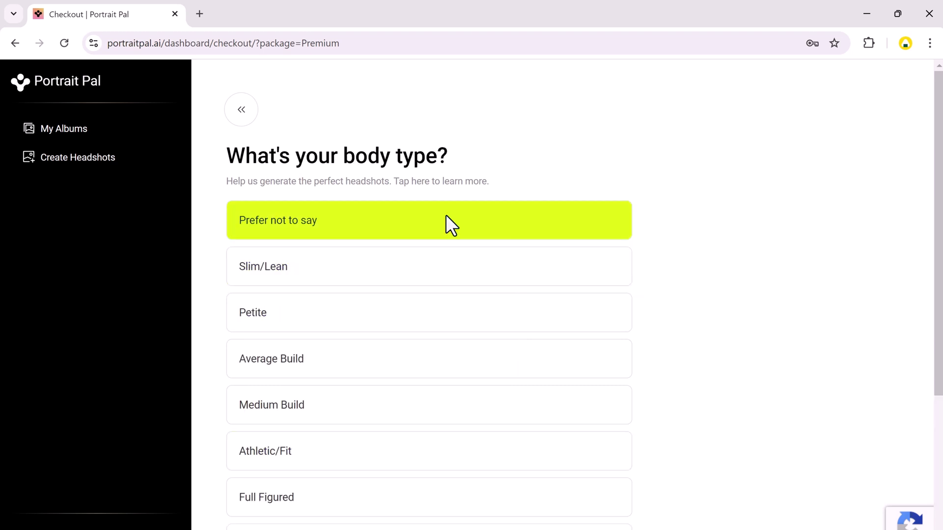
{"action": "left_click", "coordinate": [428, 399]}
{"action": "left_click", "coordinate": [364, 379]}
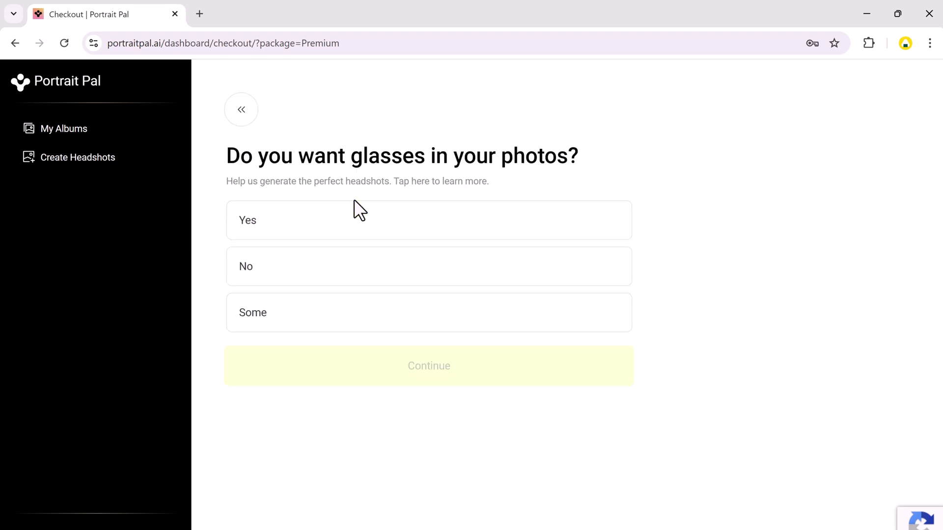
{"action": "left_click", "coordinate": [537, 284]}
{"action": "scroll", "coordinate": [545, 493], "scroll_direction": "down", "scroll_amount": 1}
{"action": "left_click", "coordinate": [544, 494]}
{"action": "scroll", "coordinate": [810, 259], "scroll_direction": "up", "scroll_amount": 2}
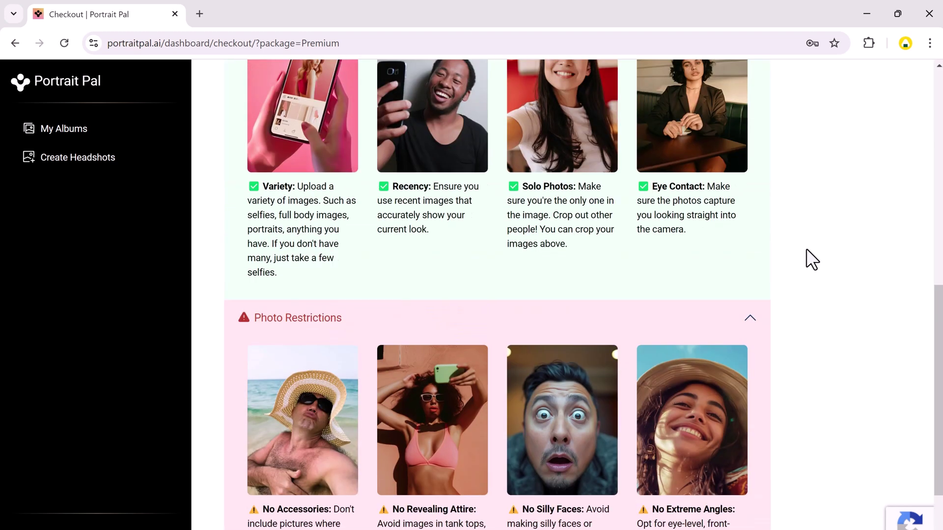
{"action": "scroll", "coordinate": [810, 259], "scroll_direction": "up", "scroll_amount": 5}
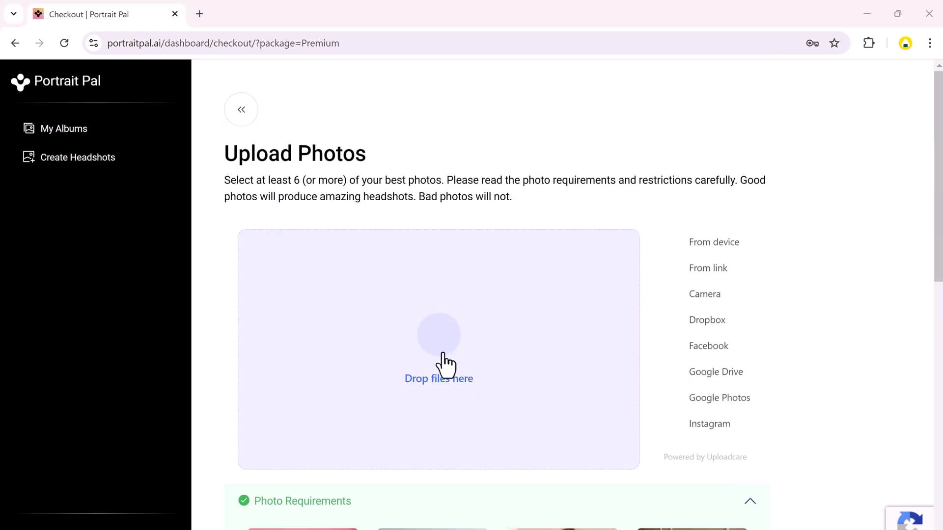
Upload the seven photos from 45df.jpg through fdfd.jpg to the order
{"action": "left_click", "coordinate": [436, 361]}
{"action": "left_click_drag", "start_coordinate": [163, 184], "coordinate": [593, 103]}
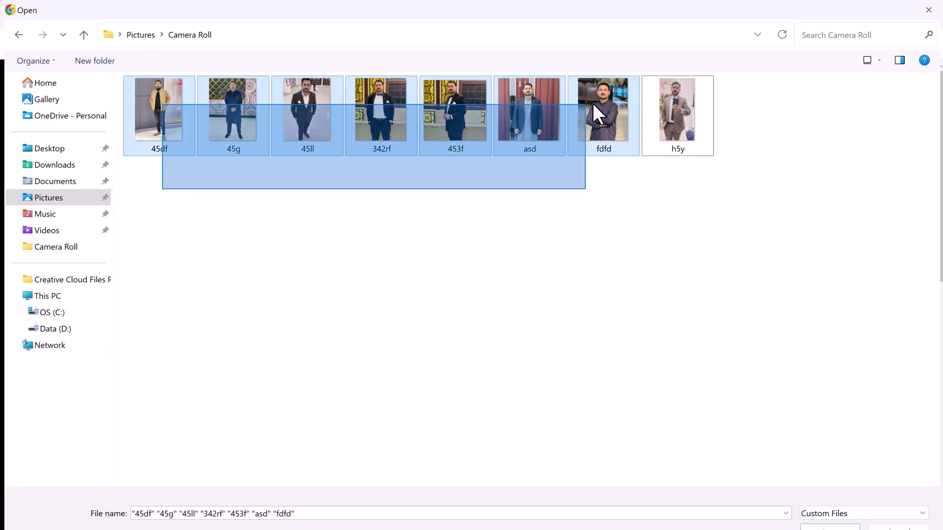
{"action": "left_click", "coordinate": [895, 526]}
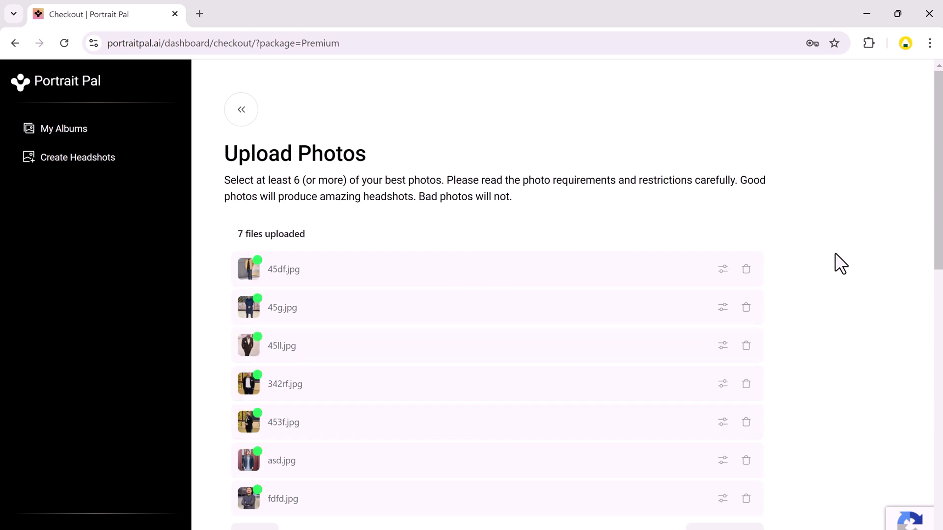
{"action": "scroll", "coordinate": [834, 254], "scroll_direction": "down", "scroll_amount": 2}
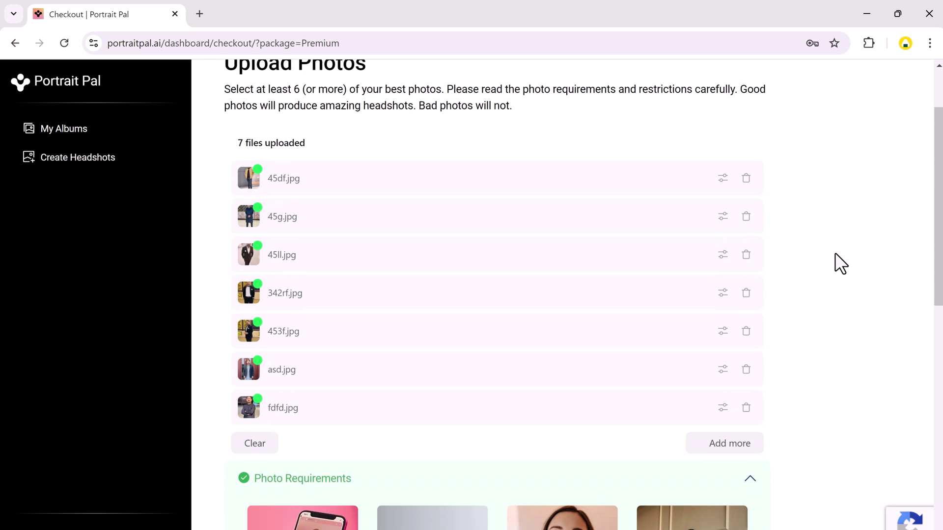
{"action": "scroll", "coordinate": [835, 254], "scroll_direction": "down", "scroll_amount": 2}
{"action": "scroll", "coordinate": [835, 254], "scroll_direction": "down", "scroll_amount": 2}
{"action": "scroll", "coordinate": [835, 254], "scroll_direction": "down", "scroll_amount": 4}
{"action": "scroll", "coordinate": [835, 252], "scroll_direction": "down", "scroll_amount": 1}
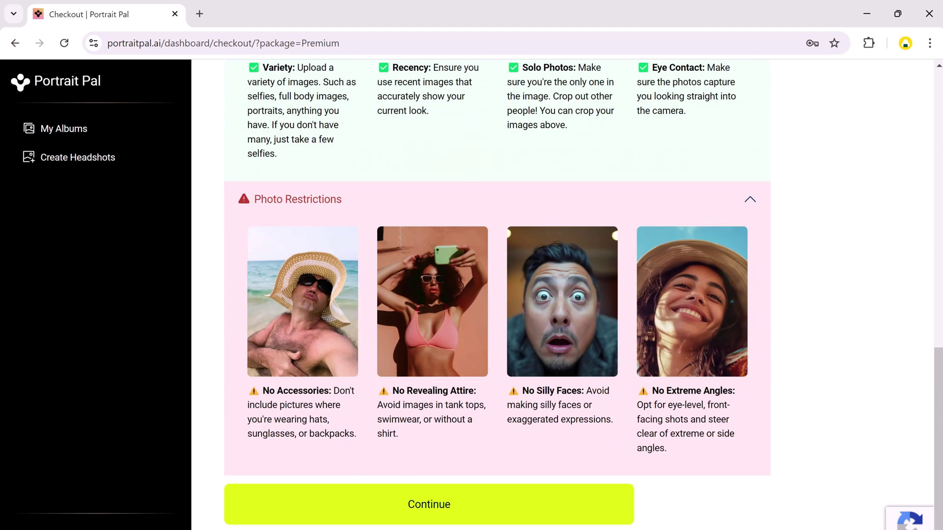
Place the headshot order and view its Order Receipt details
{"action": "left_click", "coordinate": [464, 514]}
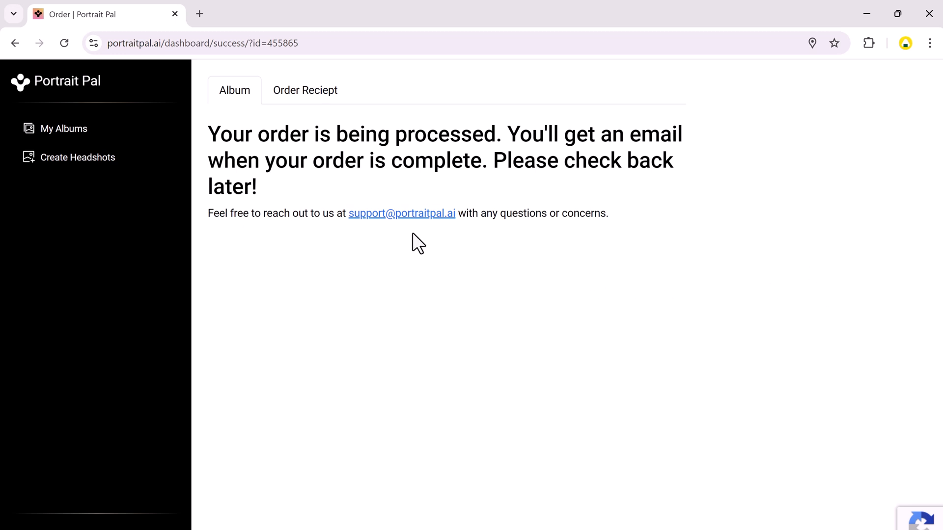
{"action": "left_click", "coordinate": [308, 92]}
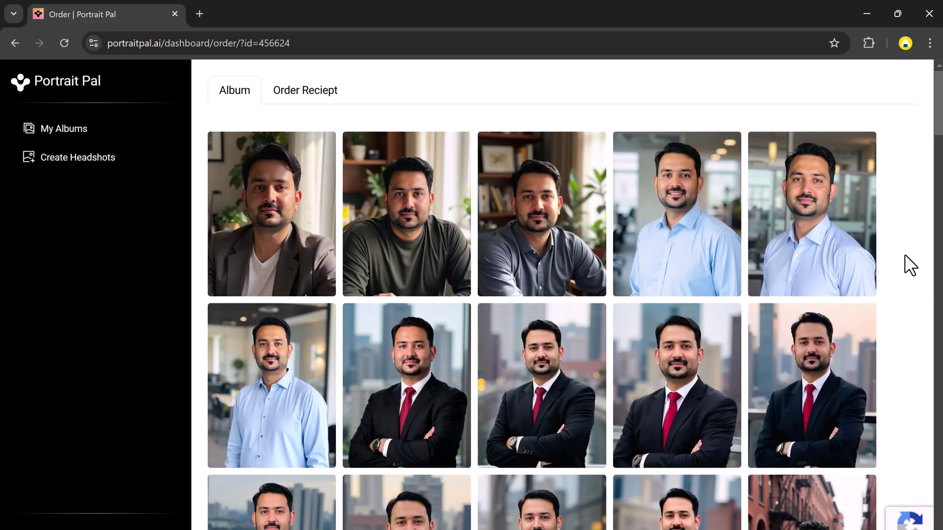
{"action": "scroll", "coordinate": [889, 280], "scroll_direction": "down", "scroll_amount": 2}
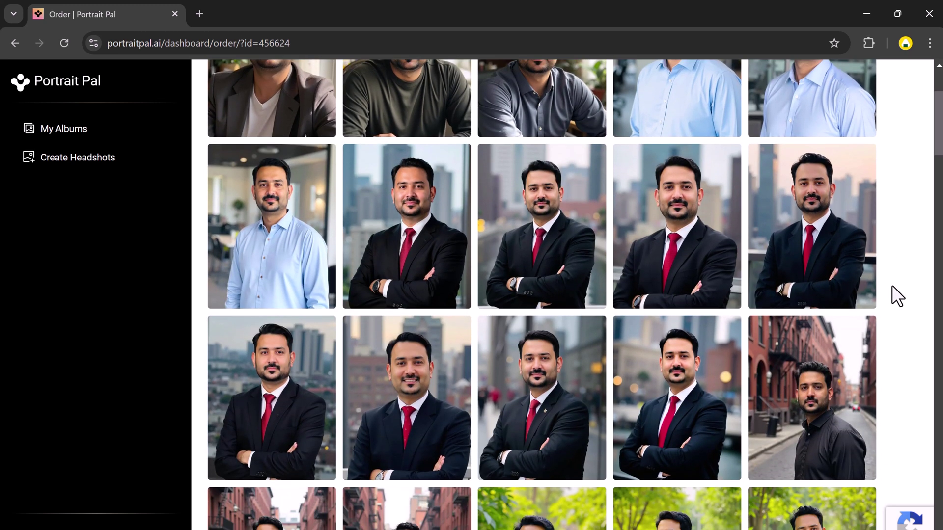
{"action": "scroll", "coordinate": [897, 295], "scroll_direction": "down", "scroll_amount": 1}
{"action": "scroll", "coordinate": [897, 295], "scroll_direction": "down", "scroll_amount": 2}
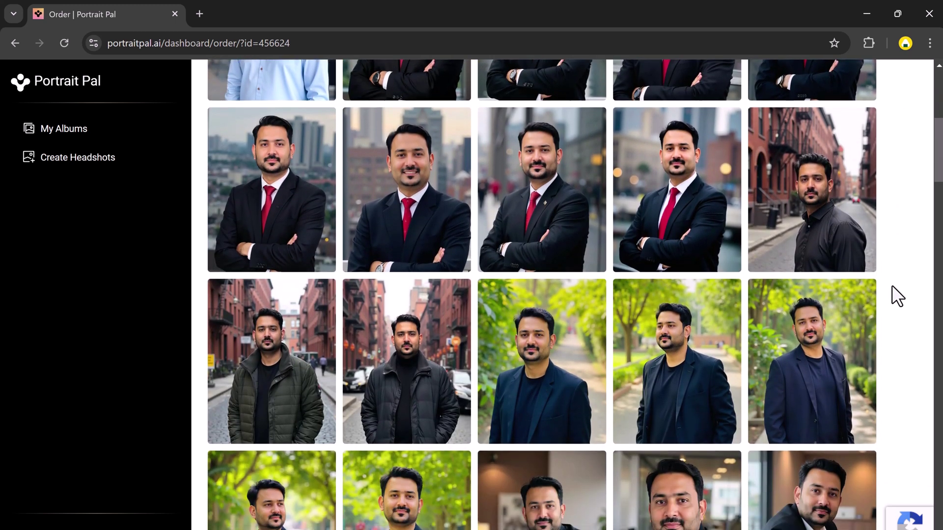
{"action": "mouse_move", "coordinate": [271, 341]}
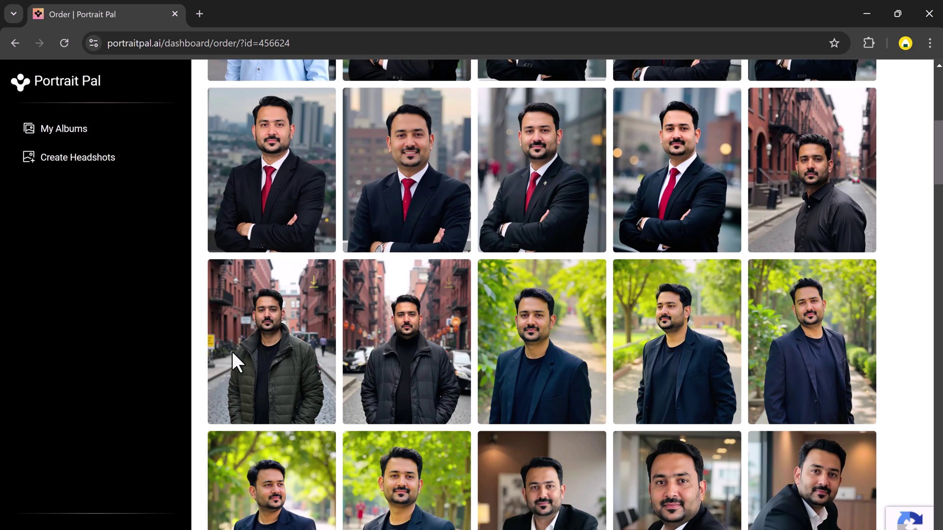
{"action": "scroll", "coordinate": [880, 360], "scroll_direction": "down", "scroll_amount": 3}
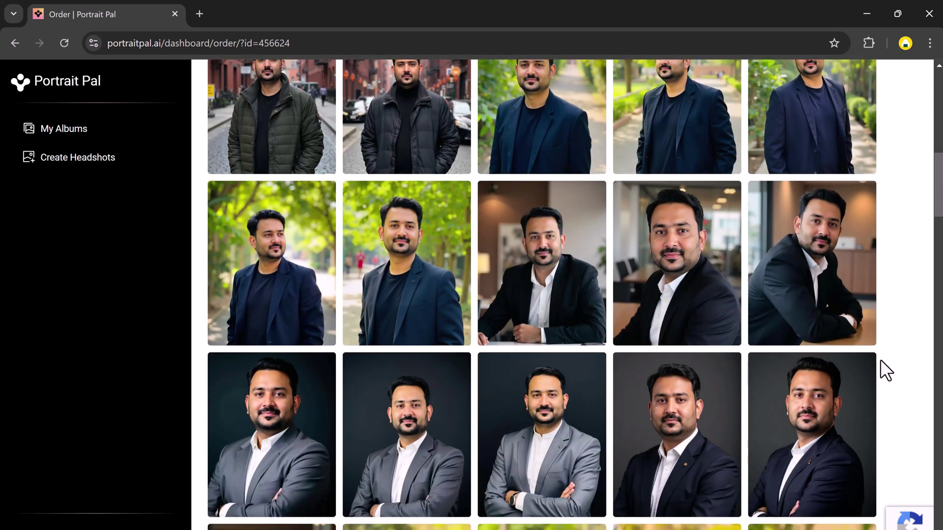
{"action": "scroll", "coordinate": [880, 360], "scroll_direction": "down", "scroll_amount": 2}
{"action": "scroll", "coordinate": [880, 359], "scroll_direction": "down", "scroll_amount": 2}
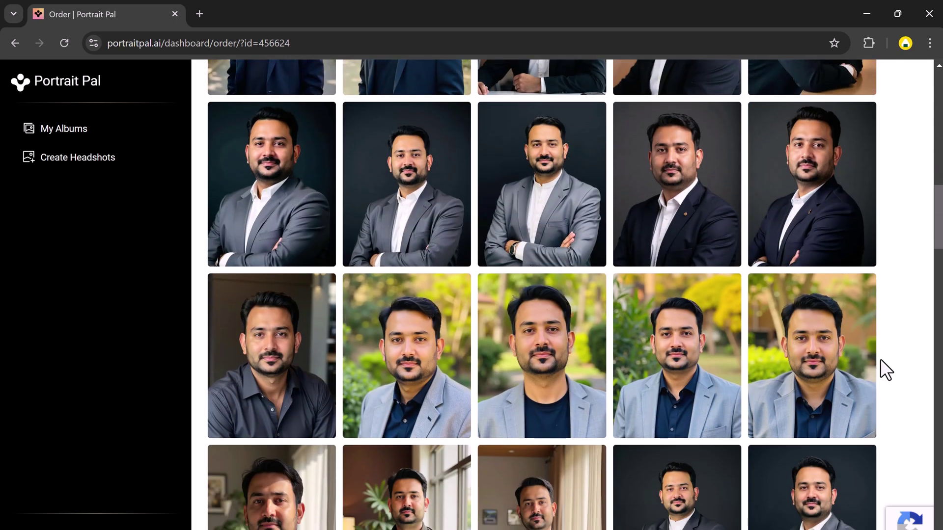
{"action": "scroll", "coordinate": [880, 359], "scroll_direction": "down", "scroll_amount": 4}
{"action": "scroll", "coordinate": [880, 358], "scroll_direction": "down", "scroll_amount": 1}
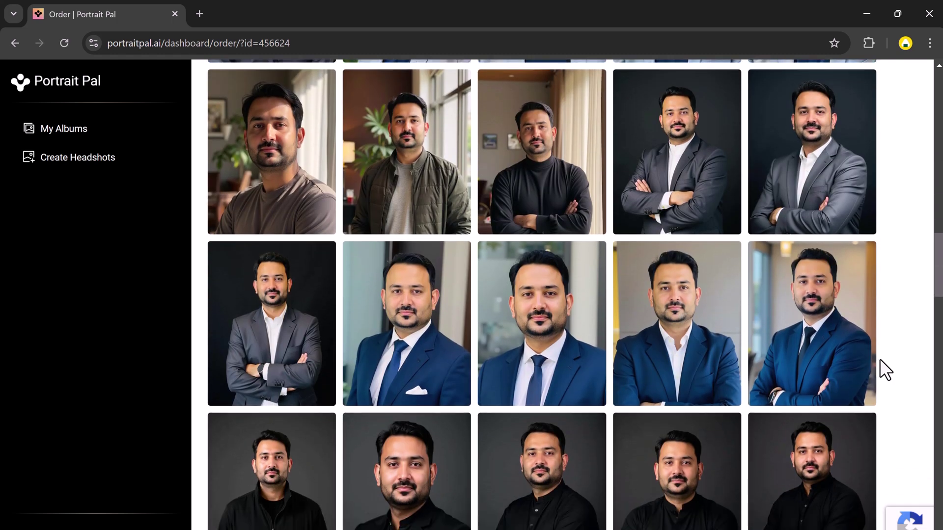
{"action": "scroll", "coordinate": [880, 359], "scroll_direction": "down", "scroll_amount": 4}
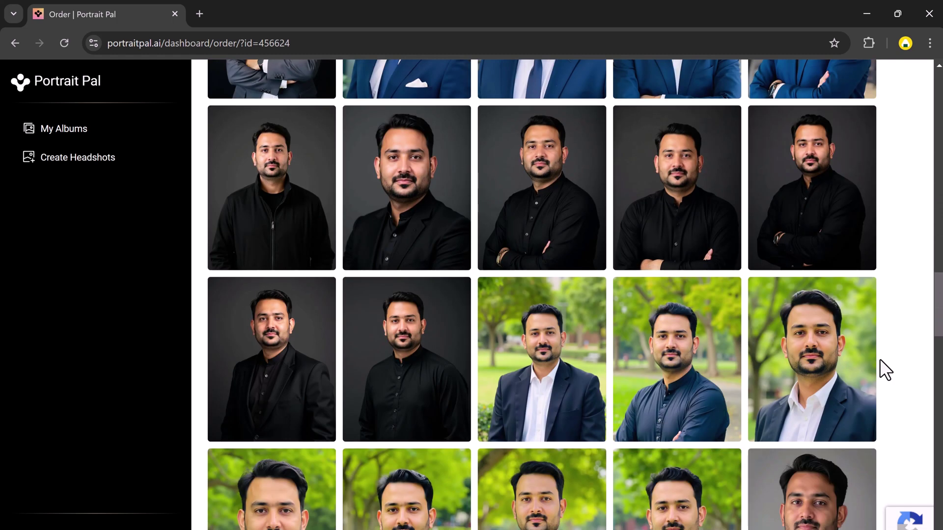
{"action": "scroll", "coordinate": [879, 359], "scroll_direction": "down", "scroll_amount": 2}
{"action": "scroll", "coordinate": [879, 358], "scroll_direction": "down", "scroll_amount": 1}
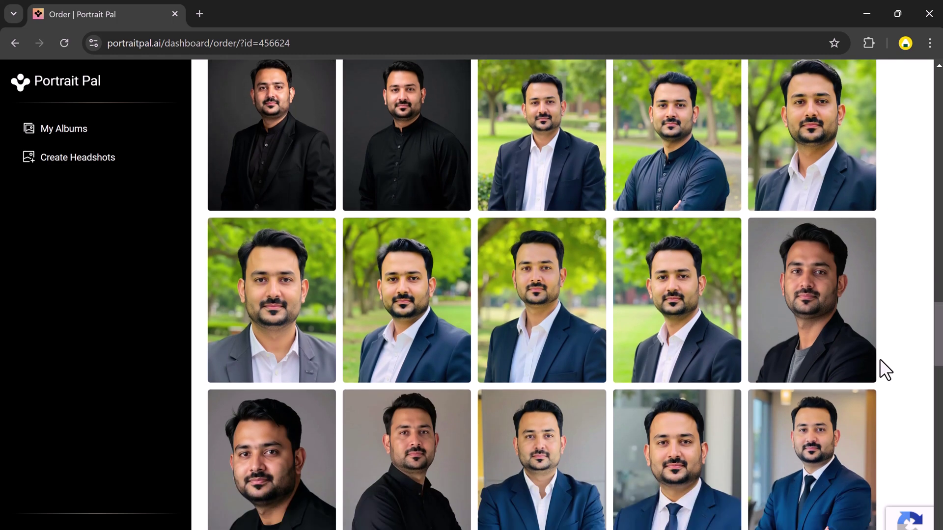
{"action": "scroll", "coordinate": [879, 359], "scroll_direction": "down", "scroll_amount": 3}
{"action": "scroll", "coordinate": [880, 358], "scroll_direction": "down", "scroll_amount": 1}
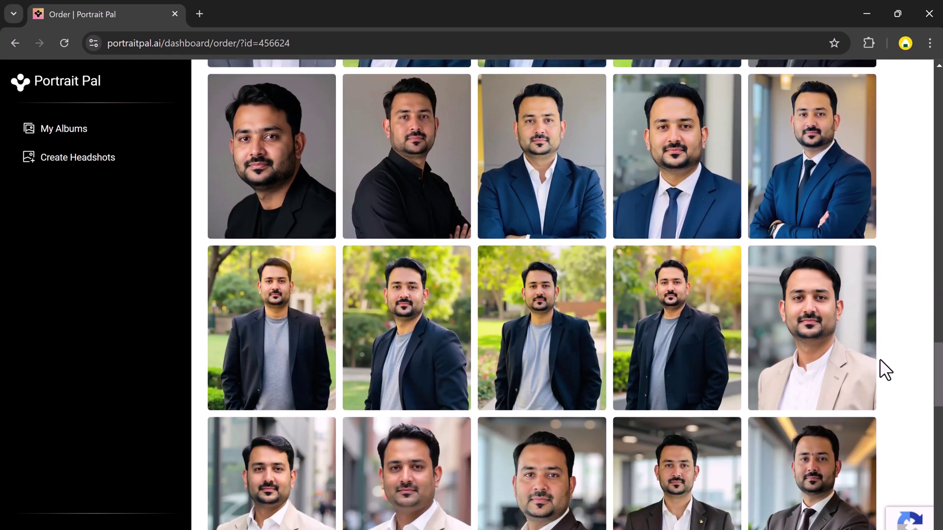
{"action": "scroll", "coordinate": [879, 359], "scroll_direction": "down", "scroll_amount": 3}
{"action": "scroll", "coordinate": [880, 358], "scroll_direction": "down", "scroll_amount": 2}
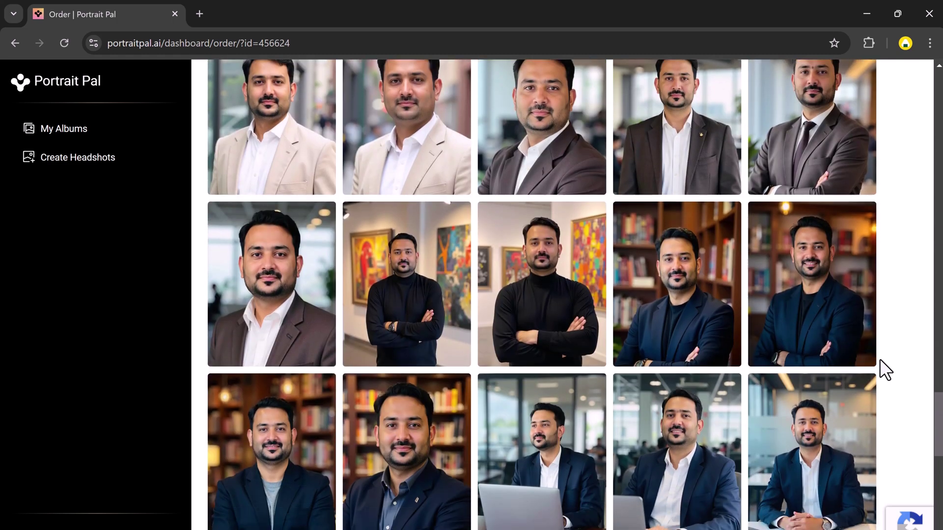
{"action": "scroll", "coordinate": [879, 359], "scroll_direction": "down", "scroll_amount": 2}
{"action": "scroll", "coordinate": [880, 359], "scroll_direction": "down", "scroll_amount": 1}
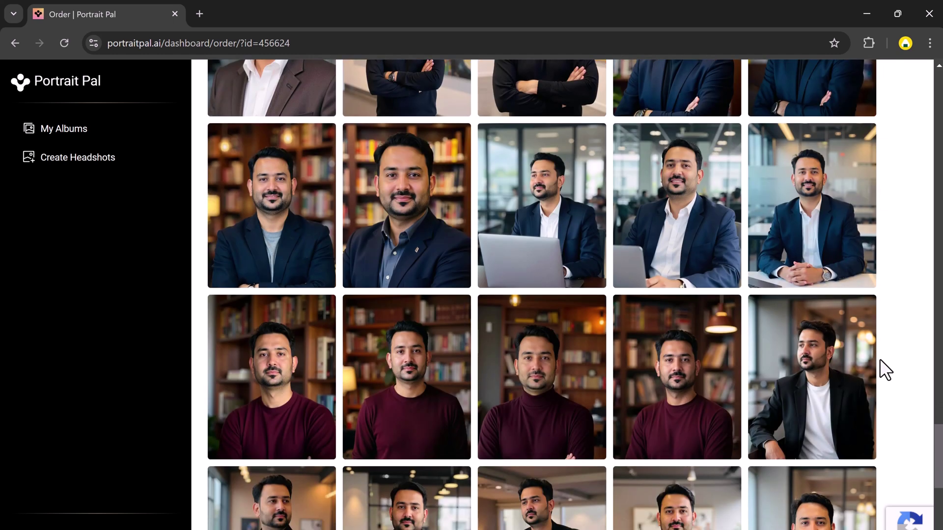
{"action": "scroll", "coordinate": [879, 359], "scroll_direction": "down", "scroll_amount": 3}
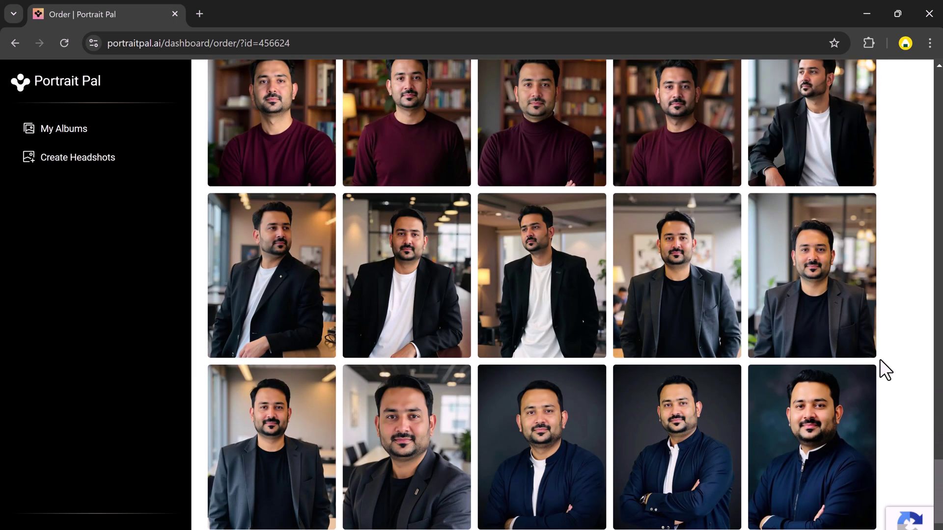
{"action": "scroll", "coordinate": [879, 359], "scroll_direction": "down", "scroll_amount": 2}
{"action": "scroll", "coordinate": [879, 359], "scroll_direction": "up", "scroll_amount": 3}
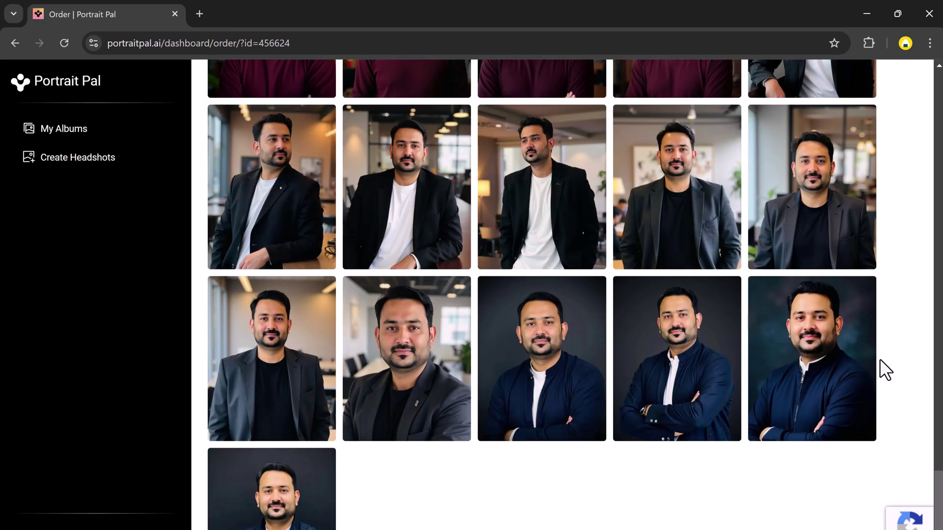
{"action": "scroll", "coordinate": [879, 359], "scroll_direction": "up", "scroll_amount": 10}
{"action": "scroll", "coordinate": [880, 359], "scroll_direction": "up", "scroll_amount": 5}
{"action": "scroll", "coordinate": [879, 359], "scroll_direction": "up", "scroll_amount": 4}
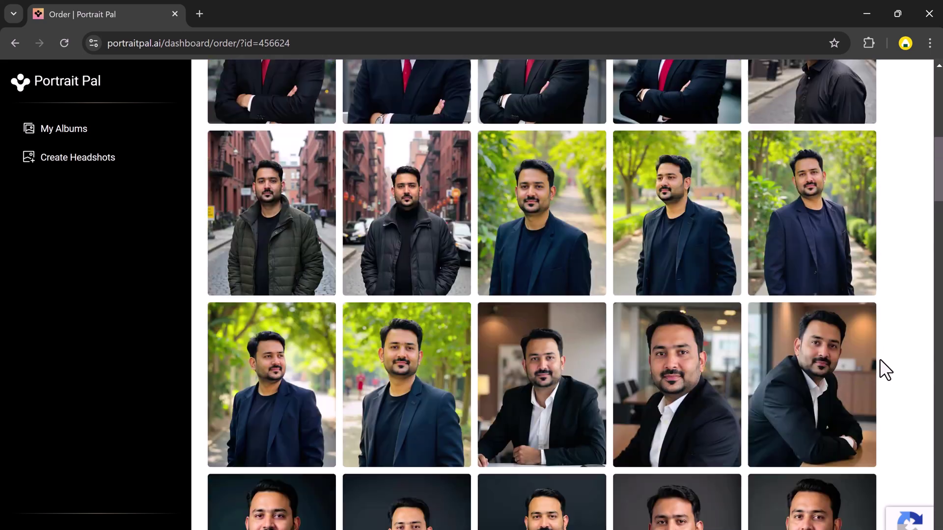
{"action": "scroll", "coordinate": [879, 359], "scroll_direction": "up", "scroll_amount": 1}
{"action": "scroll", "coordinate": [879, 359], "scroll_direction": "up", "scroll_amount": 3}
{"action": "scroll", "coordinate": [879, 359], "scroll_direction": "down", "scroll_amount": 2}
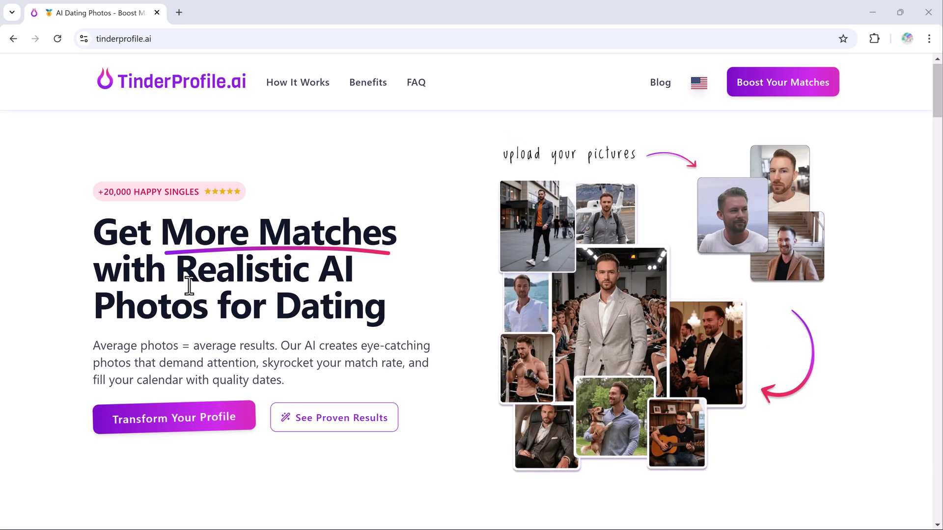
{"action": "scroll", "coordinate": [184, 420], "scroll_direction": "down", "scroll_amount": 2}
{"action": "scroll", "coordinate": [184, 421], "scroll_direction": "down", "scroll_amount": 3}
{"action": "scroll", "coordinate": [184, 424], "scroll_direction": "down", "scroll_amount": 2}
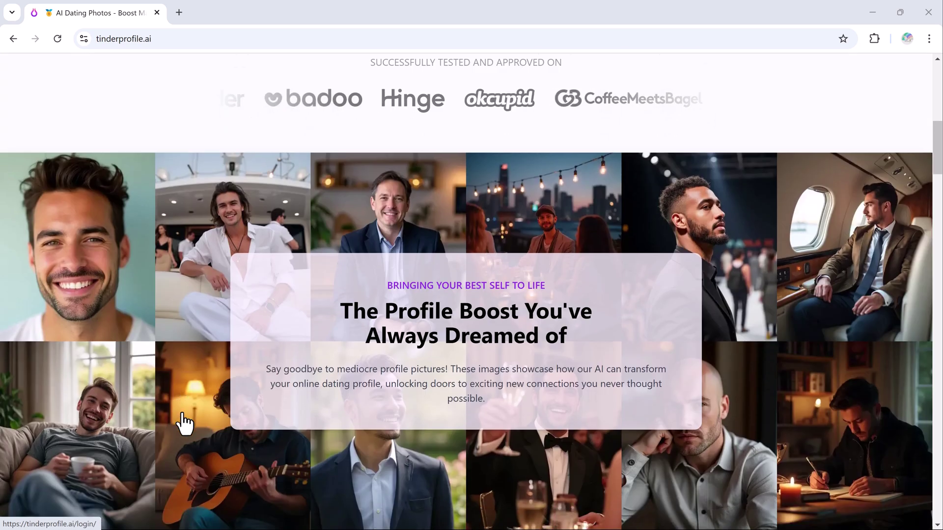
{"action": "scroll", "coordinate": [183, 422], "scroll_direction": "down", "scroll_amount": 10}
{"action": "scroll", "coordinate": [183, 423], "scroll_direction": "up", "scroll_amount": 20}
Open TinderProfile.ai's Transform Your Profile form for a new photo set
{"action": "left_click", "coordinate": [183, 422]}
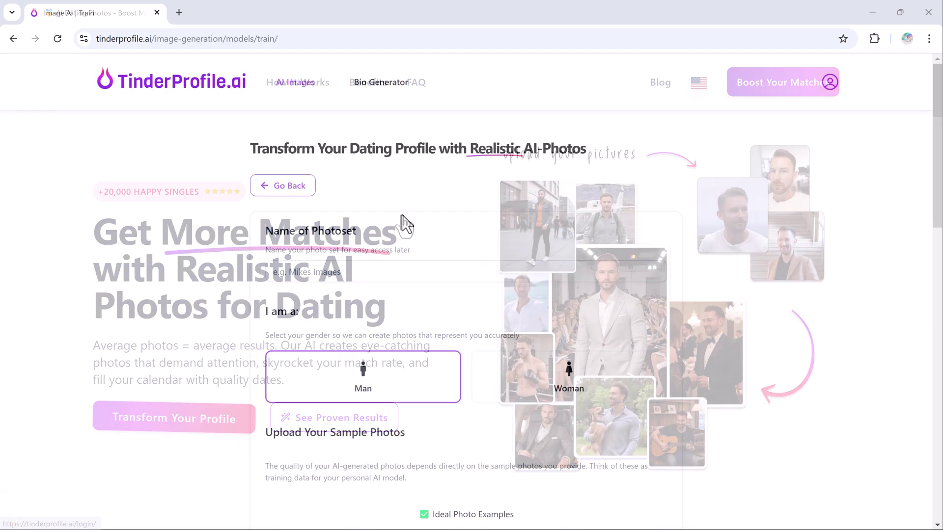
Name a male photo set, upload all six JPG samples, and start AI generation
{"action": "left_click", "coordinate": [307, 270]}
{"action": "type", "text": "Danial"}
{"action": "scroll", "coordinate": [331, 295], "scroll_direction": "down", "scroll_amount": 1}
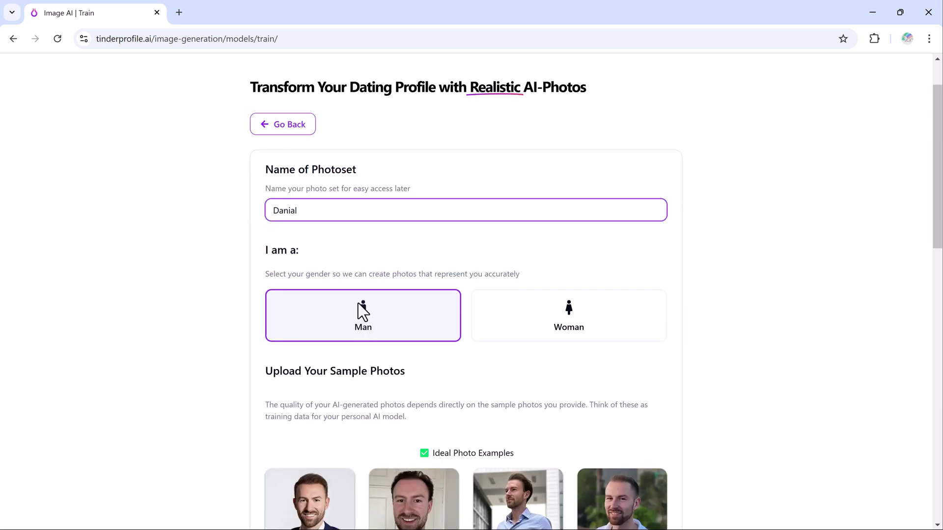
{"action": "left_click", "coordinate": [535, 301]}
{"action": "left_click", "coordinate": [393, 306]}
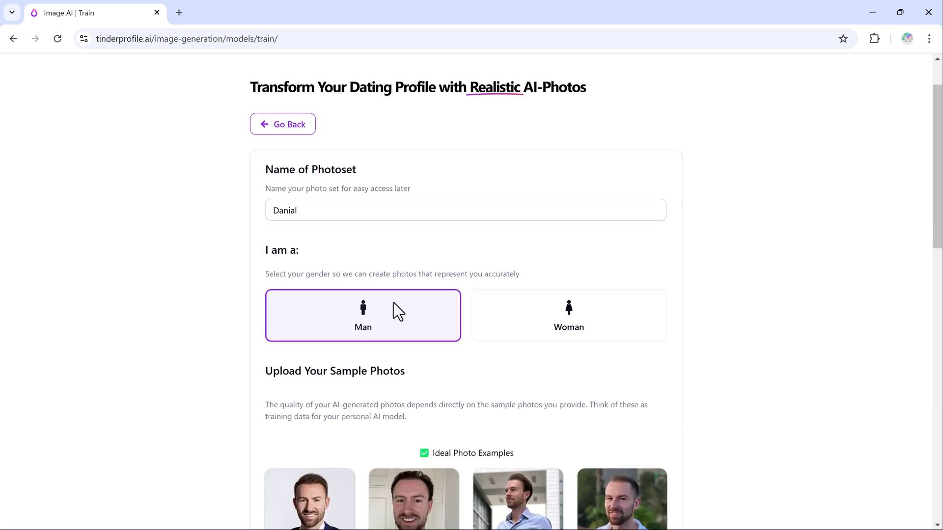
{"action": "scroll", "coordinate": [412, 324], "scroll_direction": "down", "scroll_amount": 5}
{"action": "left_click", "coordinate": [448, 358]}
{"action": "left_click_drag", "start_coordinate": [137, 169], "coordinate": [507, 95]}
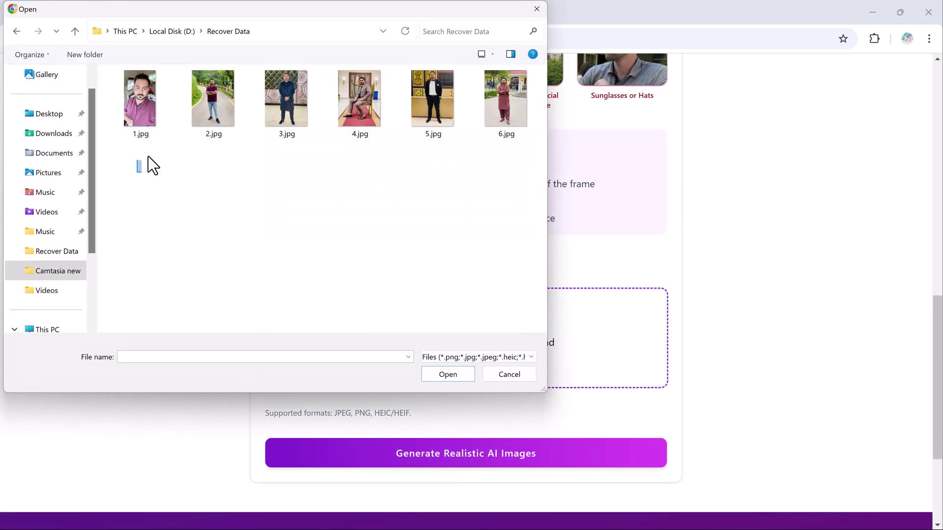
{"action": "left_click", "coordinate": [461, 378]}
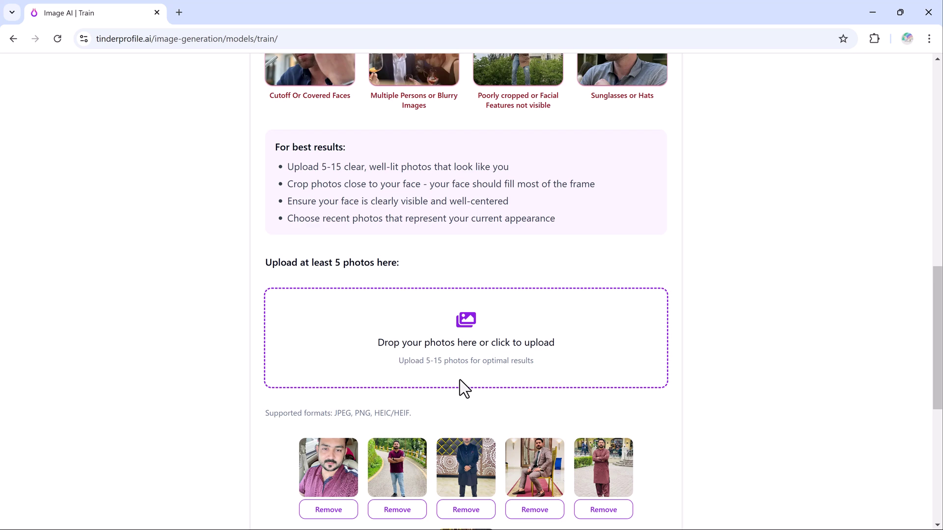
{"action": "scroll", "coordinate": [445, 352], "scroll_direction": "down", "scroll_amount": 2}
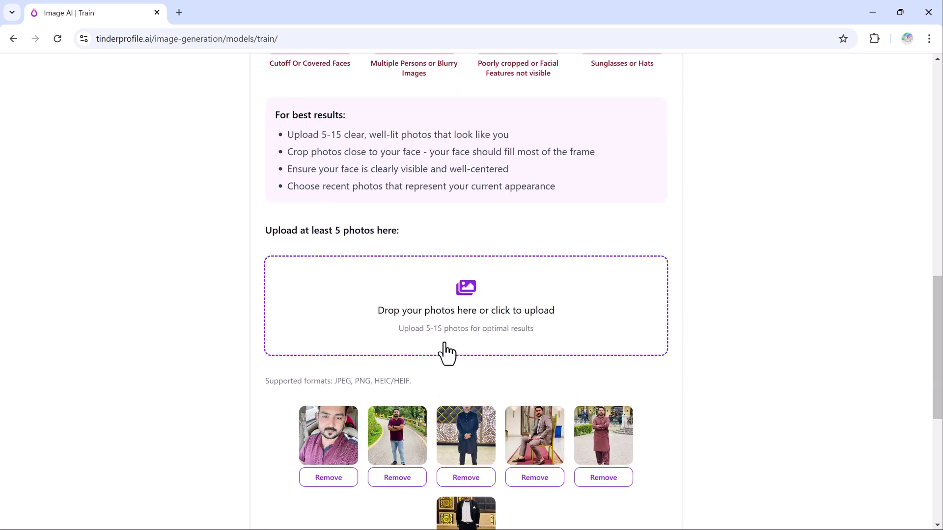
{"action": "scroll", "coordinate": [448, 346], "scroll_direction": "down", "scroll_amount": 1}
{"action": "scroll", "coordinate": [489, 346], "scroll_direction": "down", "scroll_amount": 1}
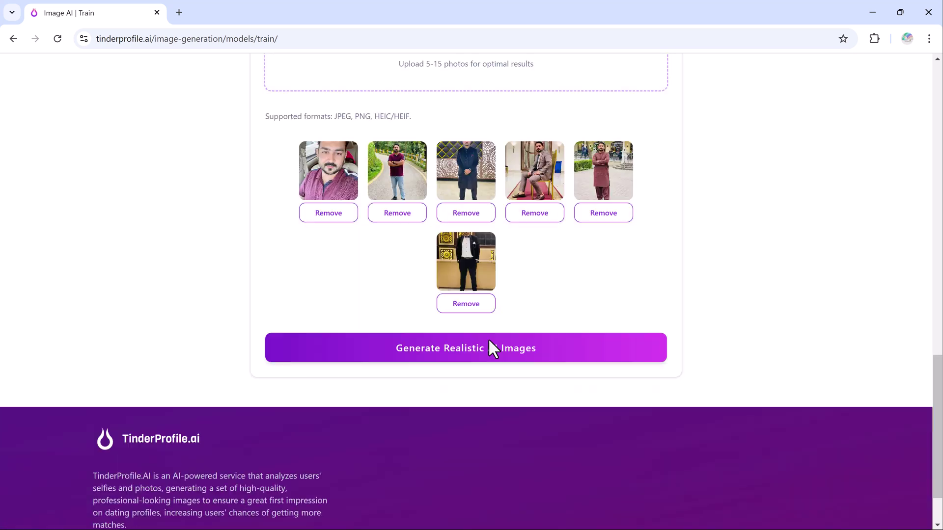
{"action": "left_click", "coordinate": [472, 353]}
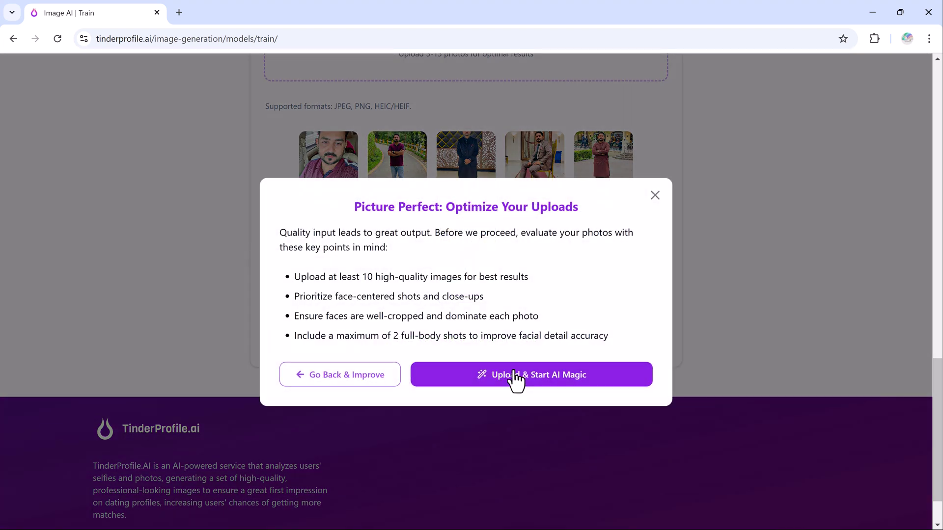
{"action": "left_click", "coordinate": [521, 384]}
Open the TinderProfile results, then upload 1.jpg as APOB.AI's portrait model reference
{"action": "left_click", "coordinate": [255, 349]}
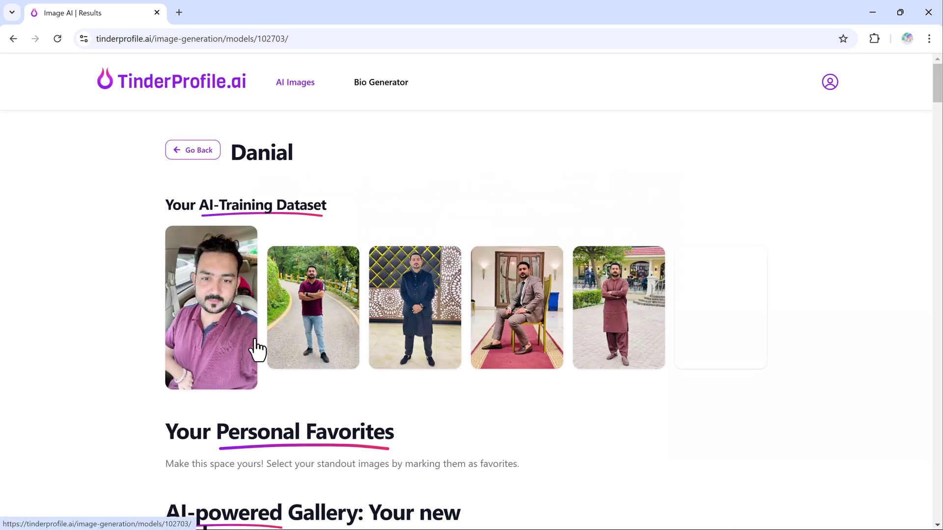
{"action": "scroll", "coordinate": [382, 172], "scroll_direction": "down", "scroll_amount": 5}
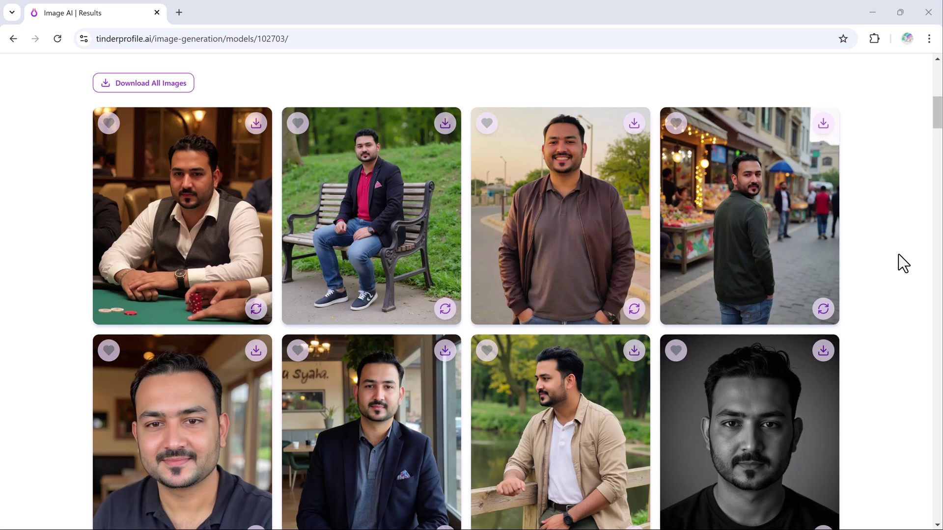
{"action": "scroll", "coordinate": [897, 254], "scroll_direction": "down", "scroll_amount": 2}
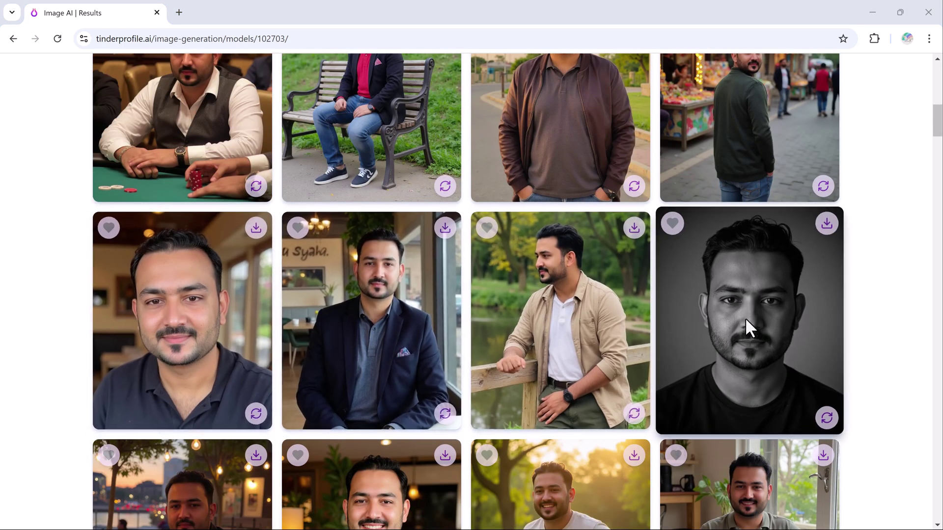
{"action": "scroll", "coordinate": [744, 324], "scroll_direction": "down", "scroll_amount": 2}
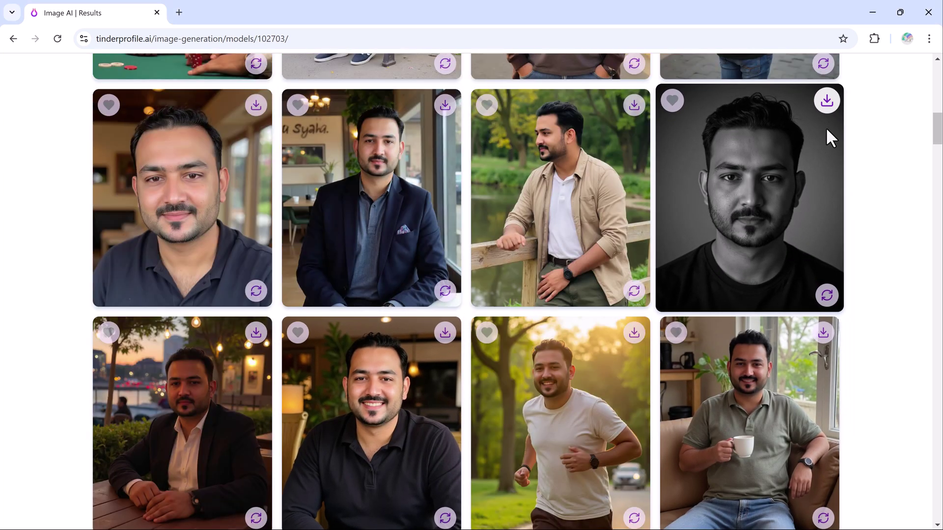
{"action": "scroll", "coordinate": [672, 280], "scroll_direction": "down", "scroll_amount": 2}
{"action": "scroll", "coordinate": [671, 271], "scroll_direction": "down", "scroll_amount": 1}
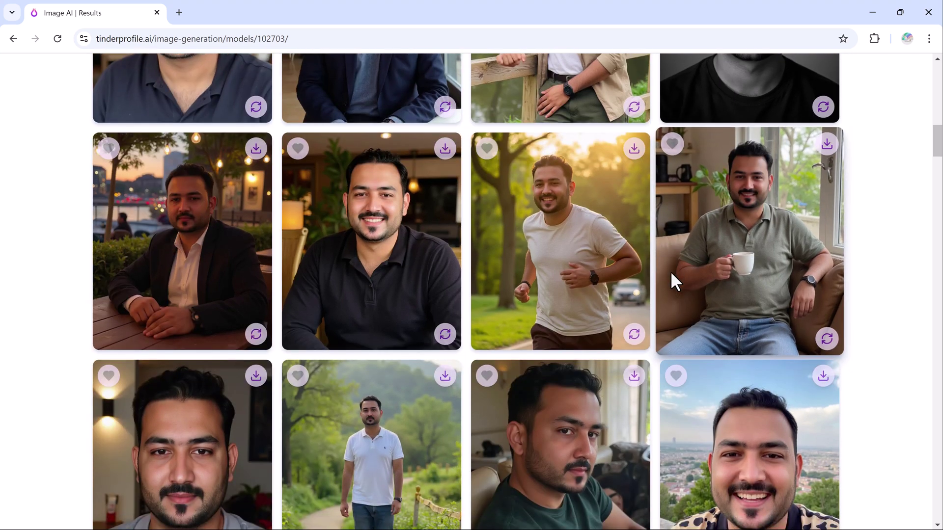
{"action": "scroll", "coordinate": [670, 272], "scroll_direction": "down", "scroll_amount": 2}
{"action": "scroll", "coordinate": [670, 271], "scroll_direction": "down", "scroll_amount": 1}
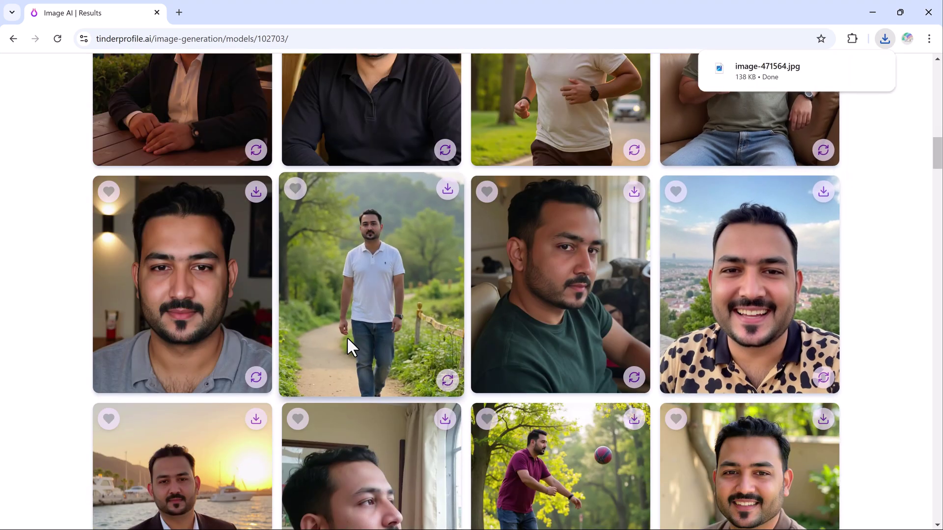
{"action": "scroll", "coordinate": [347, 337], "scroll_direction": "down", "scroll_amount": 2}
{"action": "scroll", "coordinate": [347, 337], "scroll_direction": "down", "scroll_amount": 1}
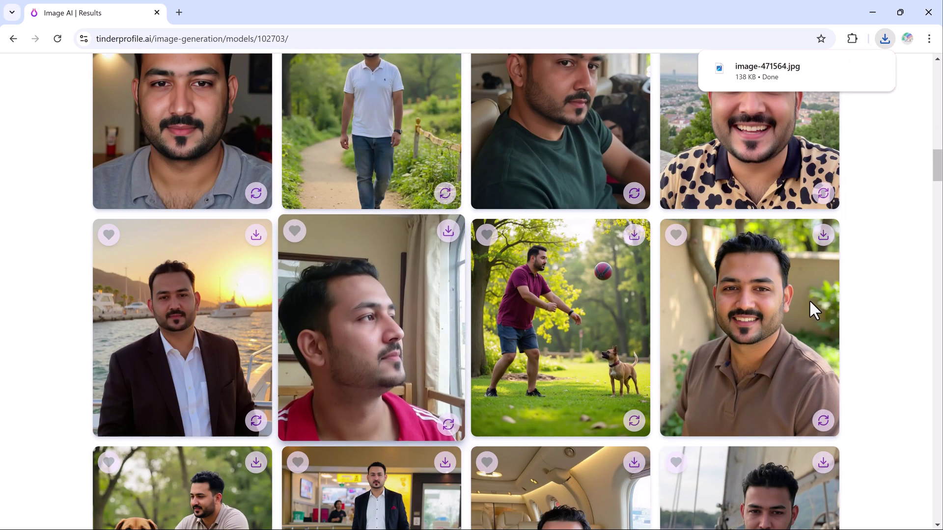
{"action": "scroll", "coordinate": [748, 300], "scroll_direction": "down", "scroll_amount": 4}
{"action": "scroll", "coordinate": [748, 300], "scroll_direction": "down", "scroll_amount": 3}
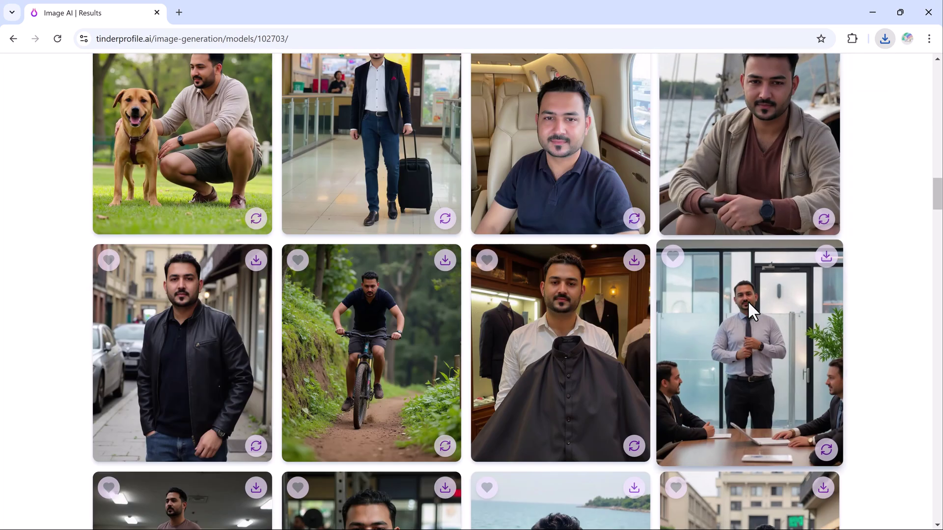
{"action": "scroll", "coordinate": [748, 300], "scroll_direction": "down", "scroll_amount": 2}
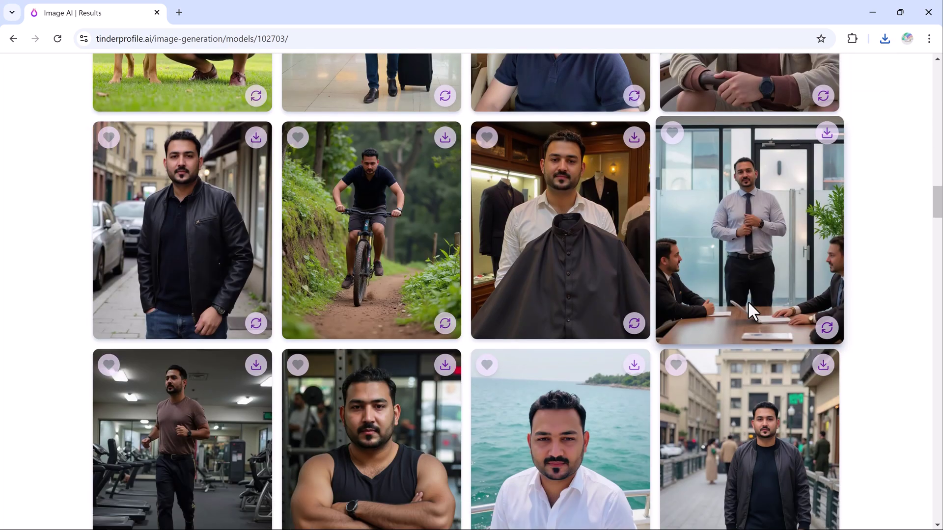
{"action": "scroll", "coordinate": [747, 301], "scroll_direction": "down", "scroll_amount": 4}
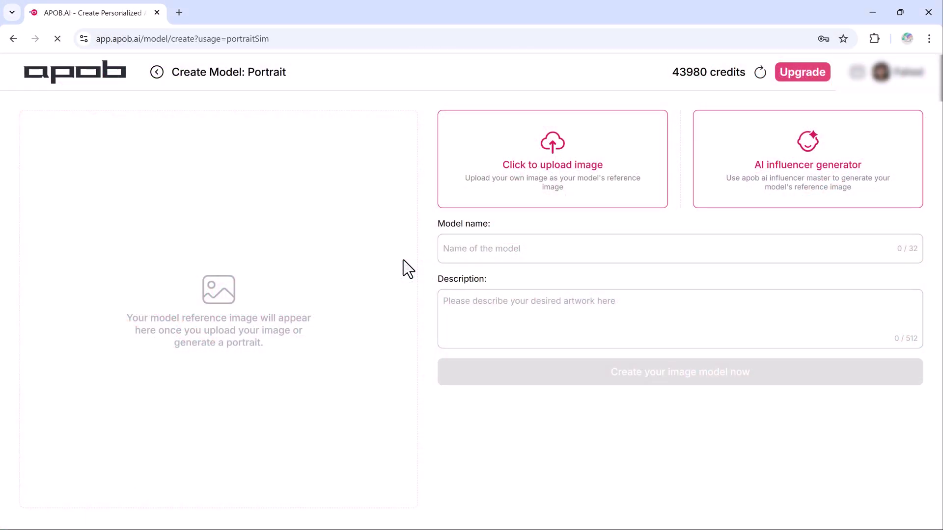
{"action": "left_click", "coordinate": [561, 156]}
{"action": "left_click", "coordinate": [406, 280]}
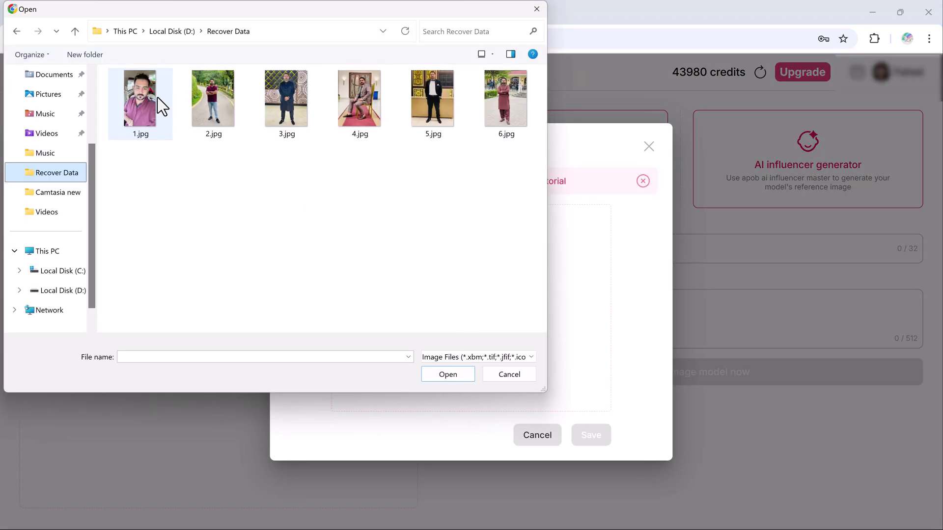
{"action": "left_click", "coordinate": [156, 98]}
{"action": "double_click", "coordinate": [157, 97]}
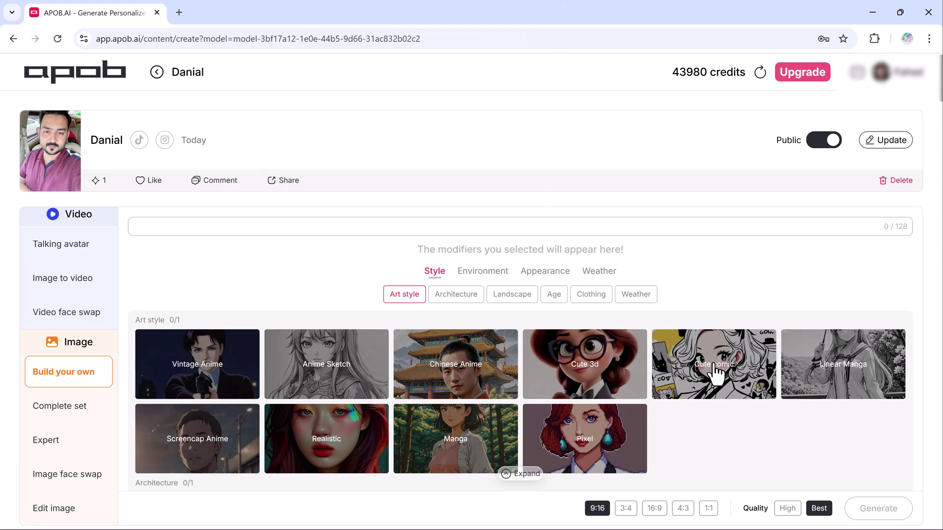
Pick Realistic style, Cafe, Desert, Middle age, Hoodie, Sunny day and 1:1 ratio
{"action": "left_click", "coordinate": [368, 465]}
{"action": "scroll", "coordinate": [284, 383], "scroll_direction": "down", "scroll_amount": 3}
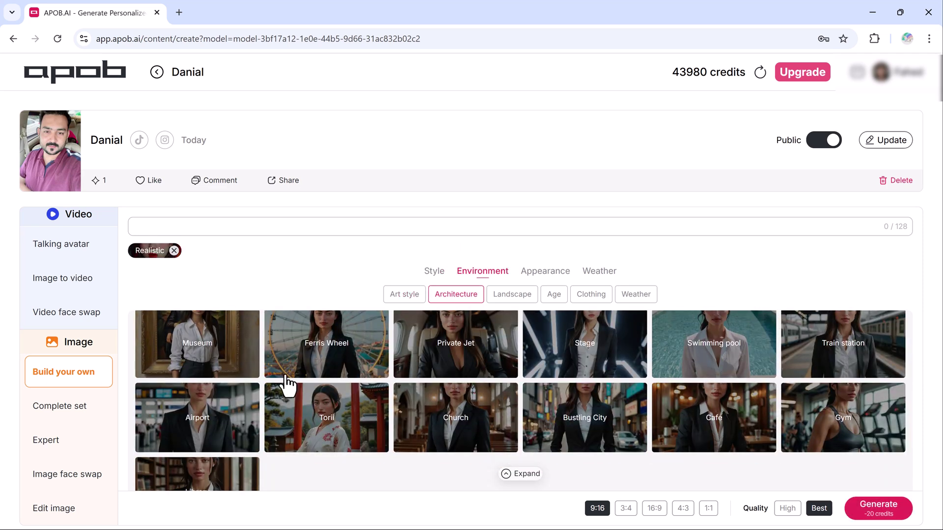
{"action": "scroll", "coordinate": [263, 392], "scroll_direction": "up", "scroll_amount": 1}
{"action": "scroll", "coordinate": [263, 392], "scroll_direction": "down", "scroll_amount": 1}
{"action": "left_click", "coordinate": [695, 410]}
{"action": "scroll", "coordinate": [280, 439], "scroll_direction": "down", "scroll_amount": 2}
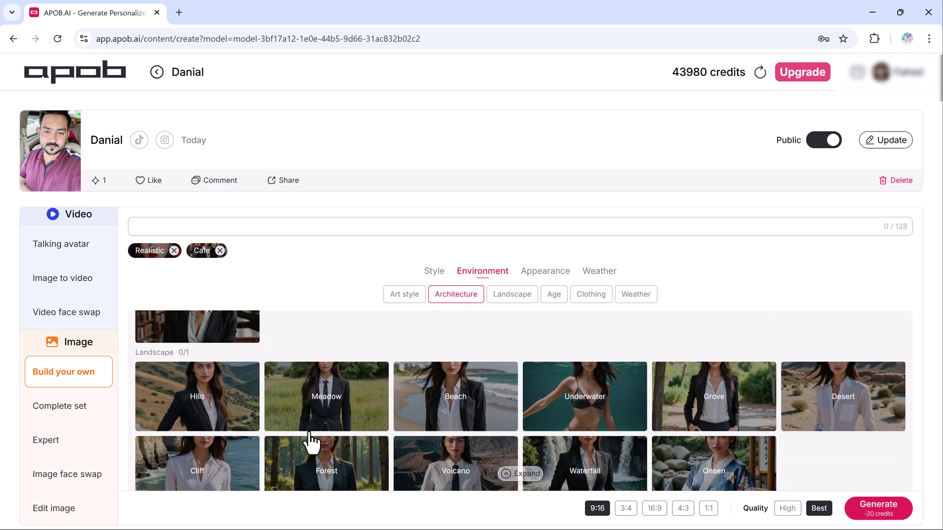
{"action": "scroll", "coordinate": [310, 439], "scroll_direction": "down", "scroll_amount": 1}
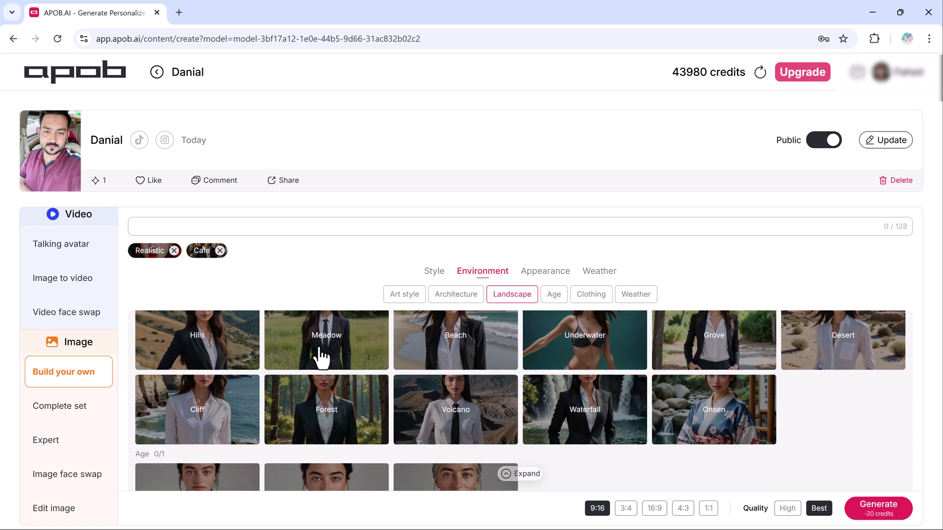
{"action": "left_click", "coordinate": [808, 368]}
{"action": "scroll", "coordinate": [313, 400], "scroll_direction": "down", "scroll_amount": 2}
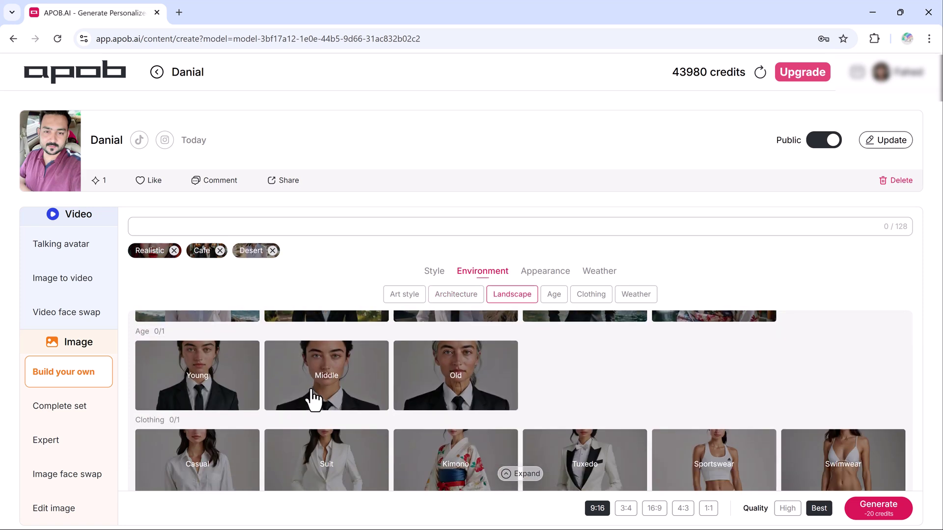
{"action": "left_click", "coordinate": [332, 381]}
{"action": "scroll", "coordinate": [414, 404], "scroll_direction": "down", "scroll_amount": 2}
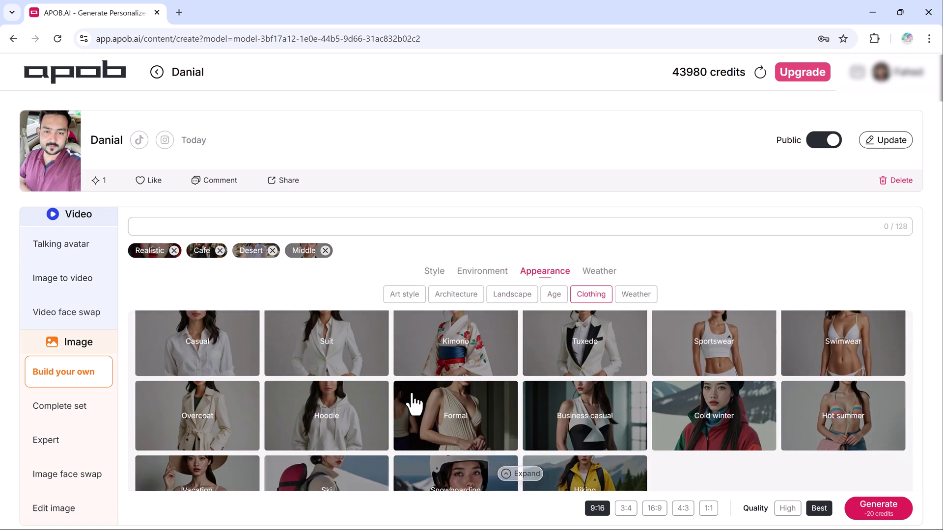
{"action": "left_click", "coordinate": [315, 435]}
{"action": "scroll", "coordinate": [491, 417], "scroll_direction": "down", "scroll_amount": 3}
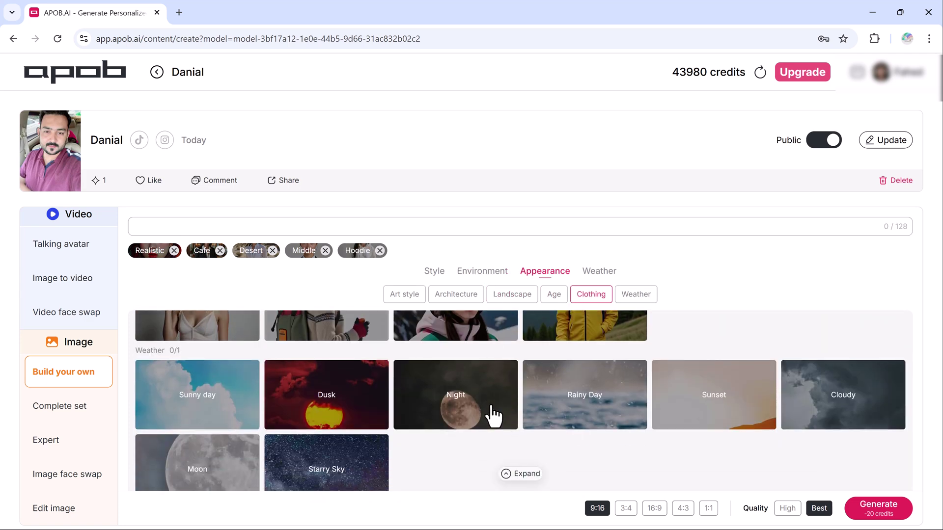
{"action": "left_click", "coordinate": [260, 414]}
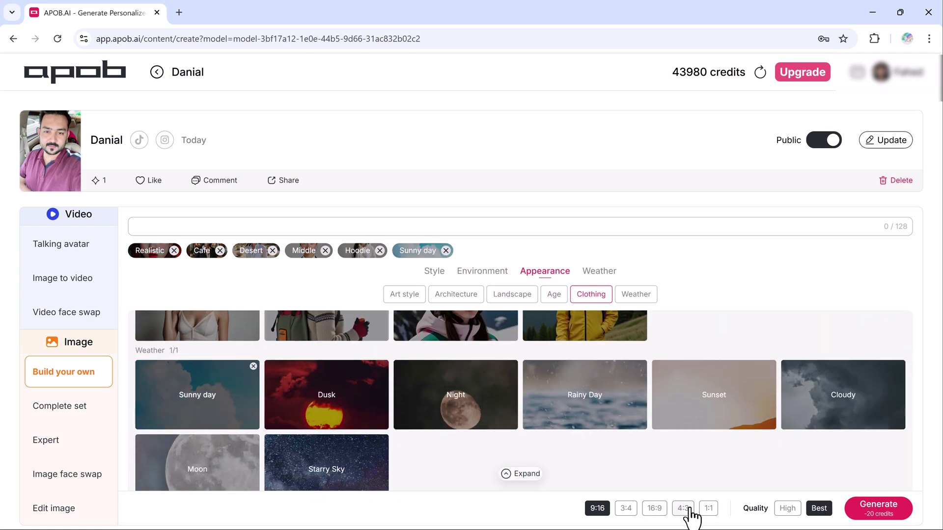
{"action": "left_click", "coordinate": [708, 508]}
Generate the portraits and enlarge the third, then the second result
{"action": "left_click", "coordinate": [870, 510]}
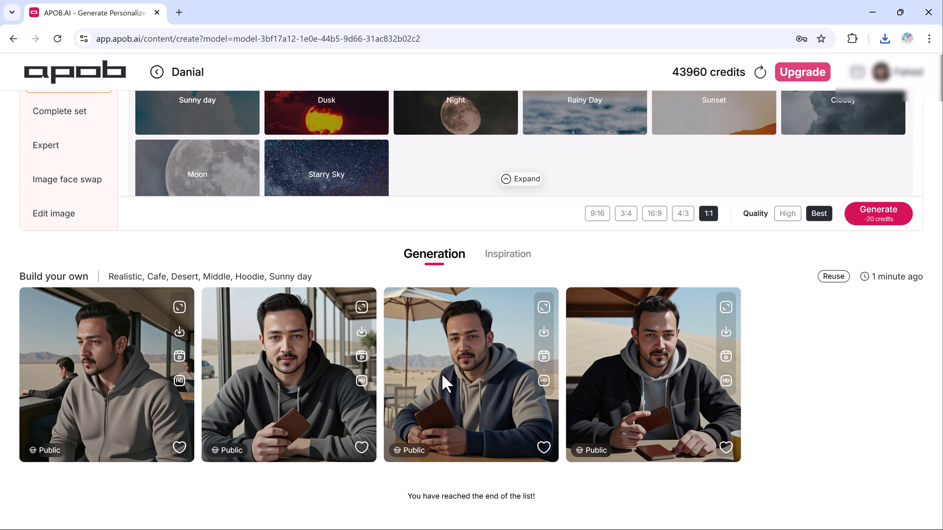
{"action": "left_click", "coordinate": [543, 307]}
{"action": "left_click", "coordinate": [700, 324]}
{"action": "left_click", "coordinate": [362, 308]}
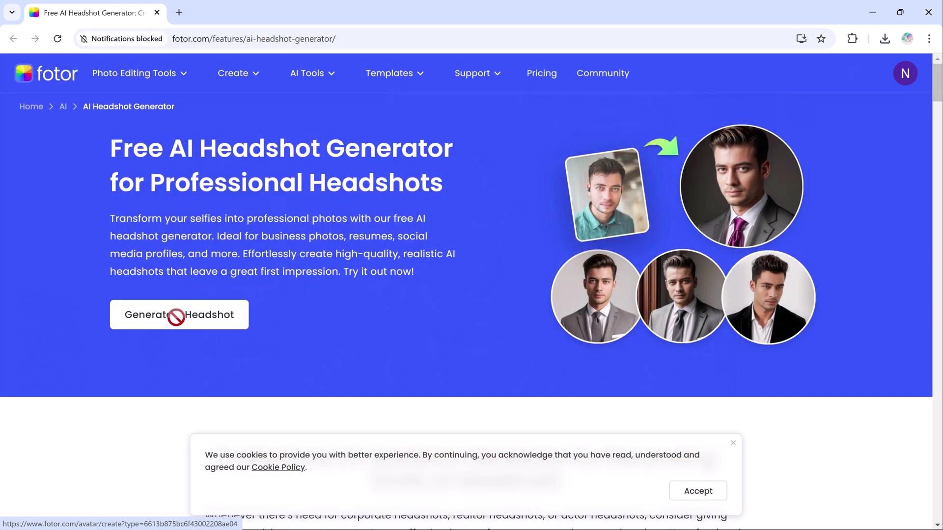
Start Fotor's male headshot generator and select four headshot styles
{"action": "left_click", "coordinate": [175, 317]}
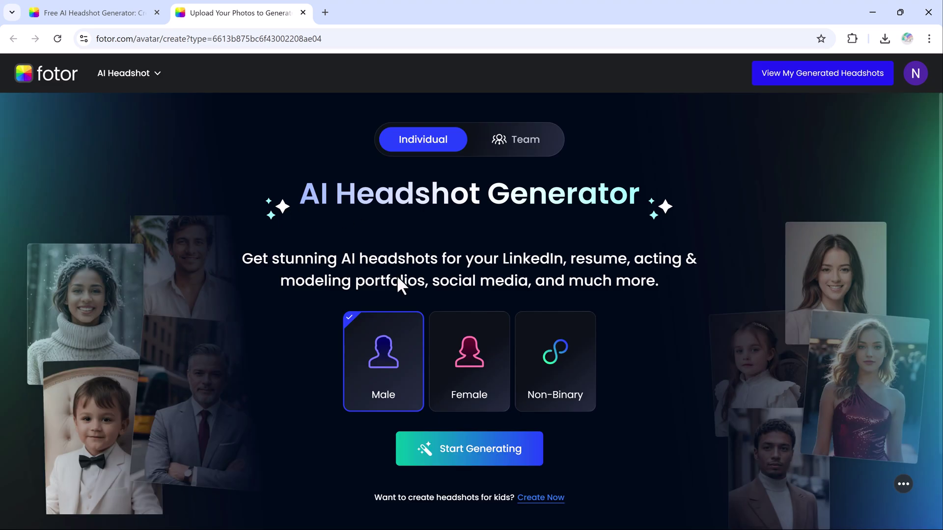
{"action": "scroll", "coordinate": [413, 332], "scroll_direction": "down", "scroll_amount": 1}
{"action": "left_click", "coordinate": [455, 416]}
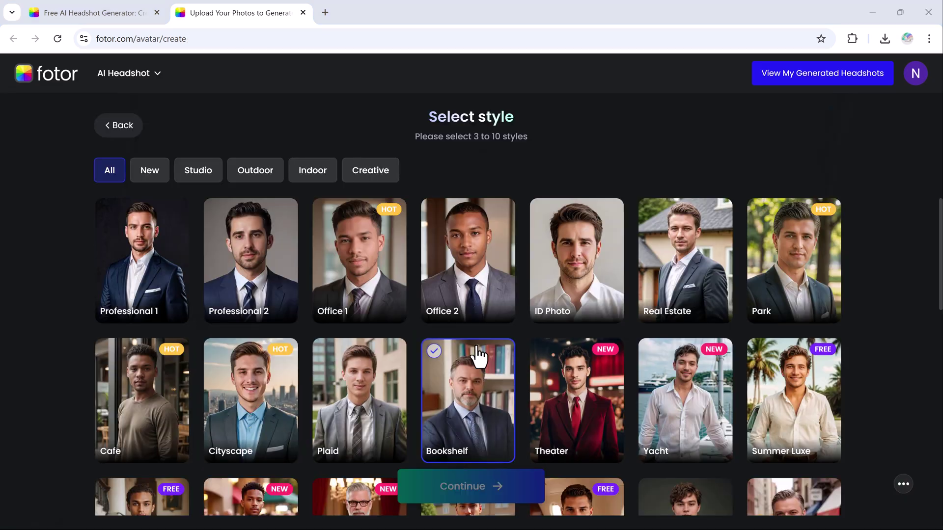
{"action": "scroll", "coordinate": [469, 336], "scroll_direction": "down", "scroll_amount": 5}
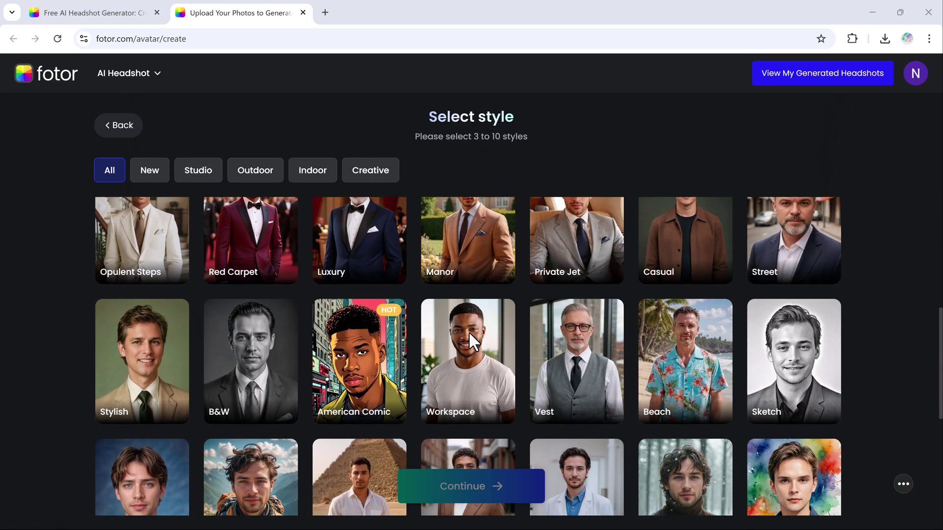
{"action": "scroll", "coordinate": [469, 331], "scroll_direction": "up", "scroll_amount": 5}
{"action": "left_click", "coordinate": [143, 258]}
{"action": "left_click", "coordinate": [326, 274]}
{"action": "left_click", "coordinate": [465, 265]}
{"action": "left_click", "coordinate": [572, 281]}
Upload the selfie 1.jpg for headshot generation
{"action": "left_click", "coordinate": [506, 488]}
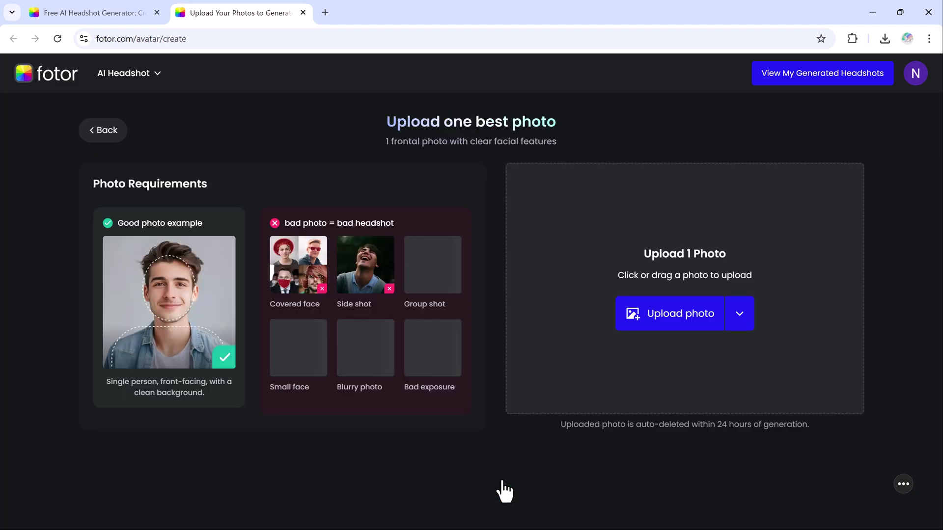
{"action": "left_click", "coordinate": [709, 322]}
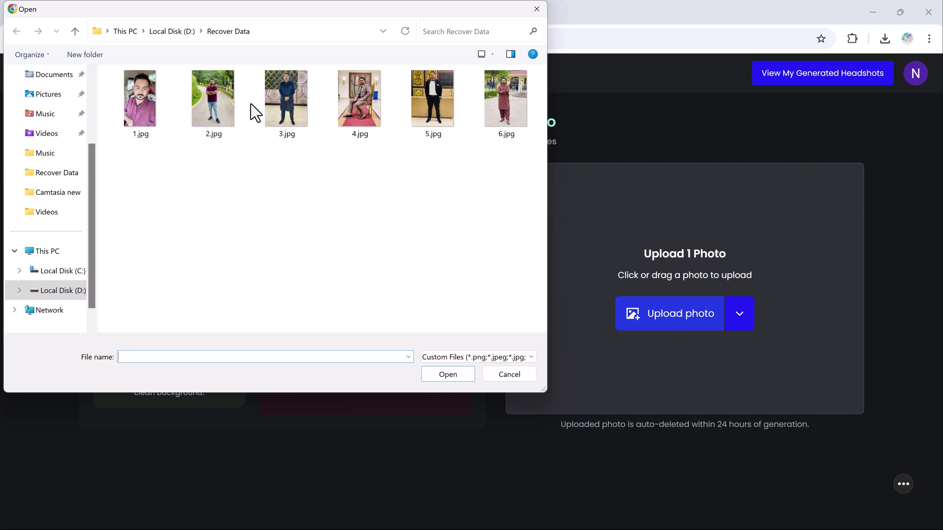
{"action": "double_click", "coordinate": [152, 112]}
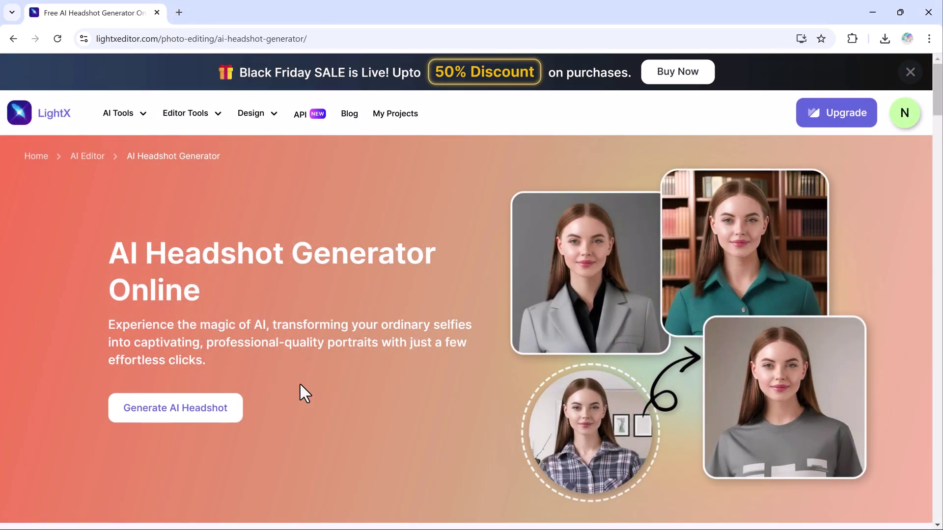
Upload 2.jpg and generate a Corporate-style headshot
{"action": "left_click", "coordinate": [168, 410]}
{"action": "double_click", "coordinate": [218, 108]}
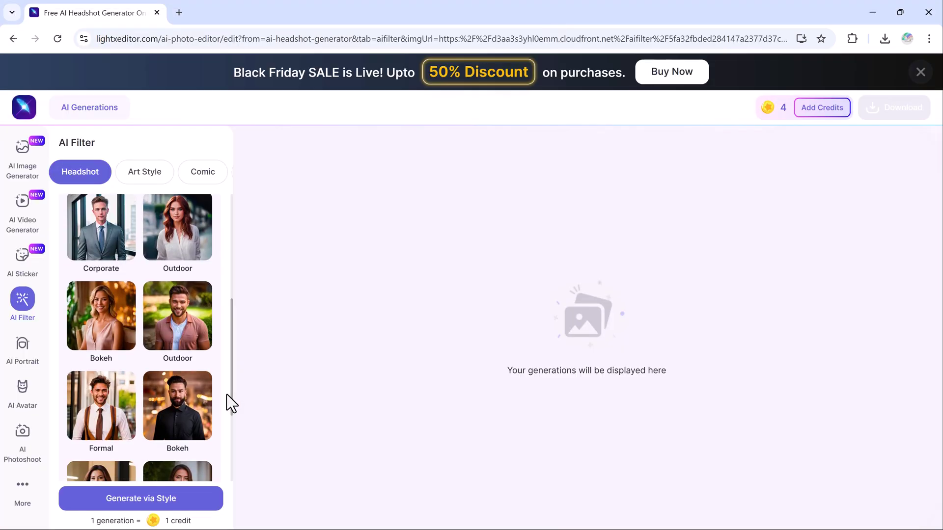
{"action": "left_click", "coordinate": [143, 502]}
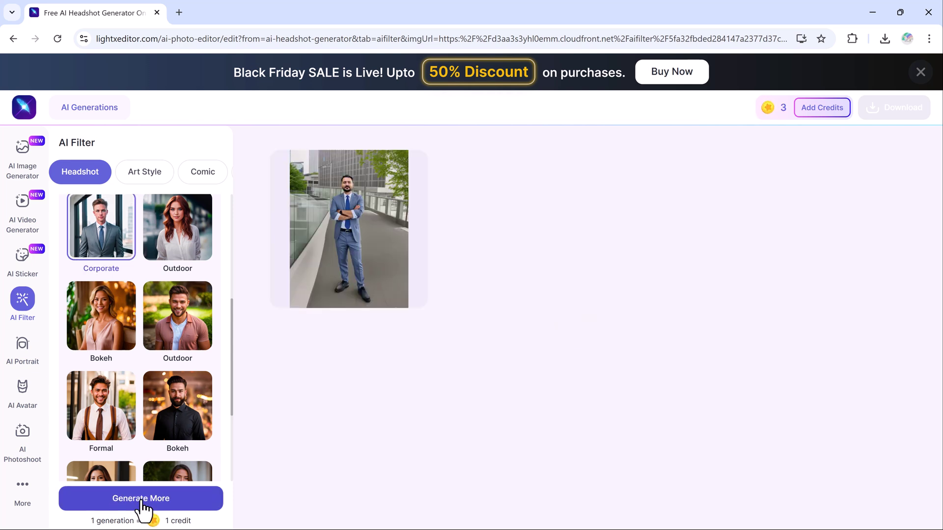
Generate Bokeh and Formal headshots, then inspect the office shot's details
{"action": "left_click", "coordinate": [182, 407]}
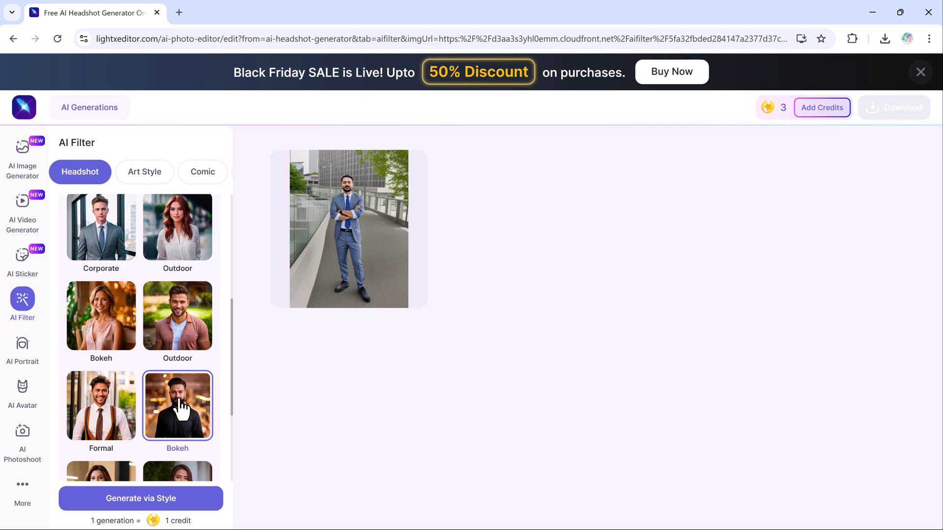
{"action": "left_click", "coordinate": [176, 502]}
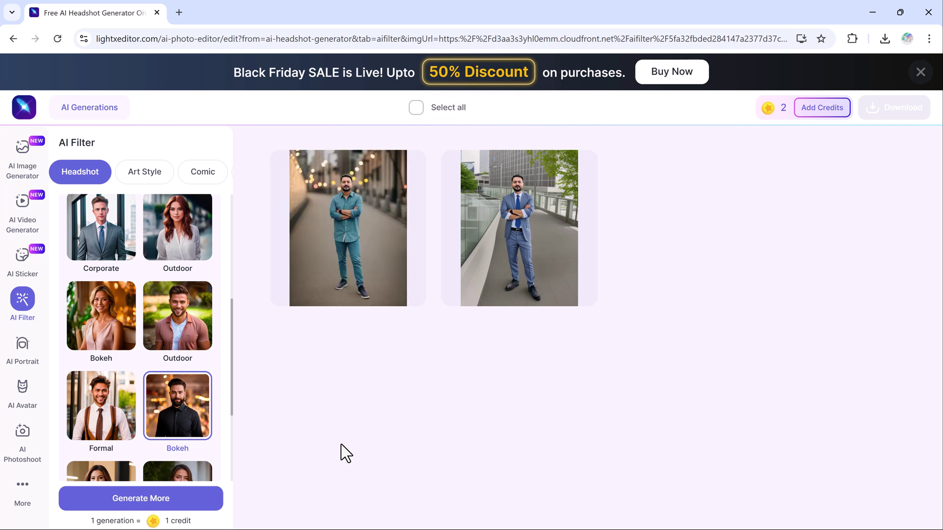
{"action": "scroll", "coordinate": [118, 309], "scroll_direction": "down", "scroll_amount": 2}
{"action": "left_click", "coordinate": [117, 296]}
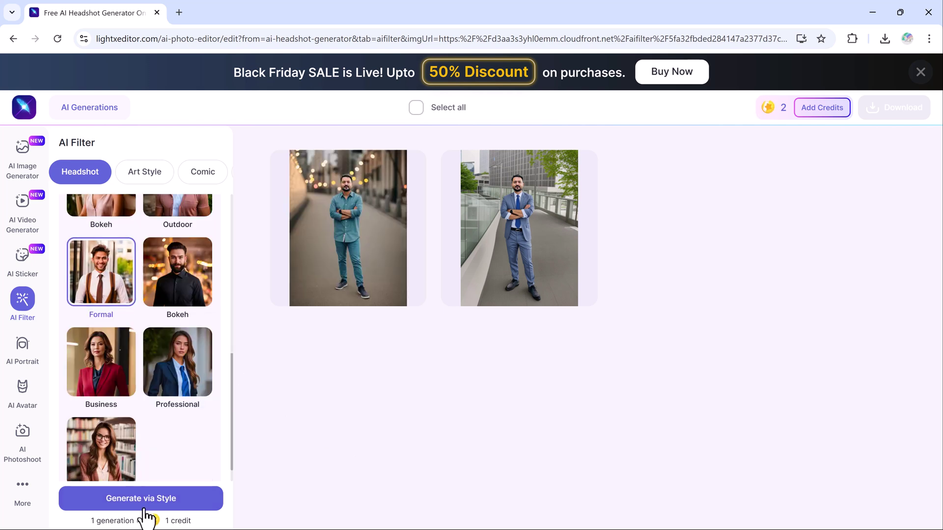
{"action": "left_click", "coordinate": [143, 508]}
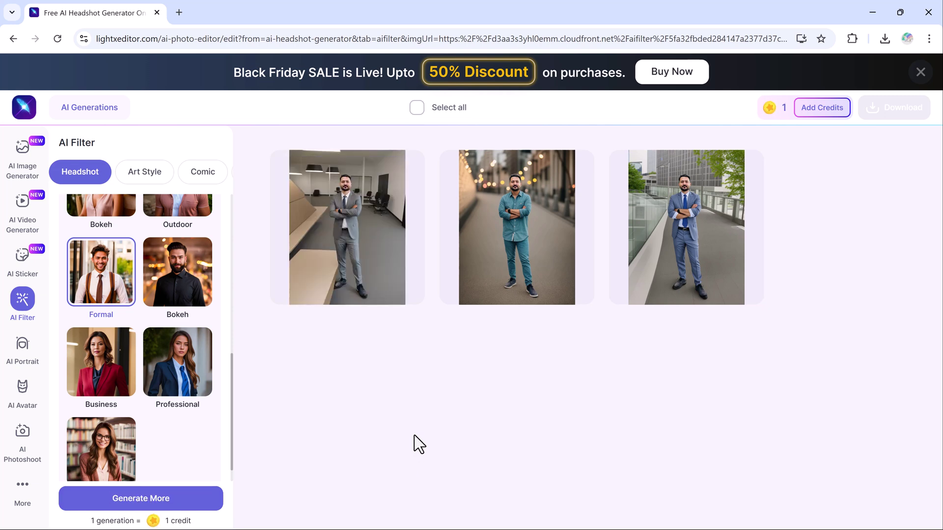
{"action": "left_click", "coordinate": [379, 213]}
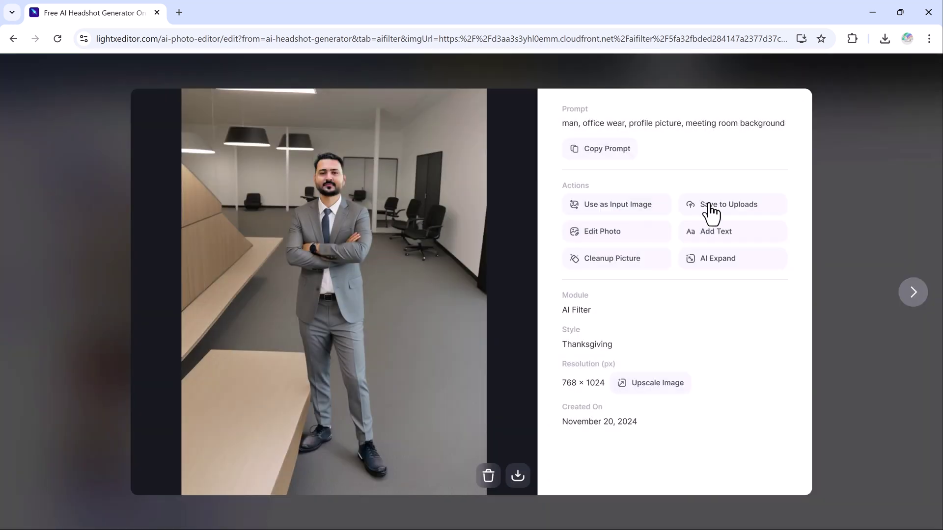
{"action": "left_click", "coordinate": [868, 153]}
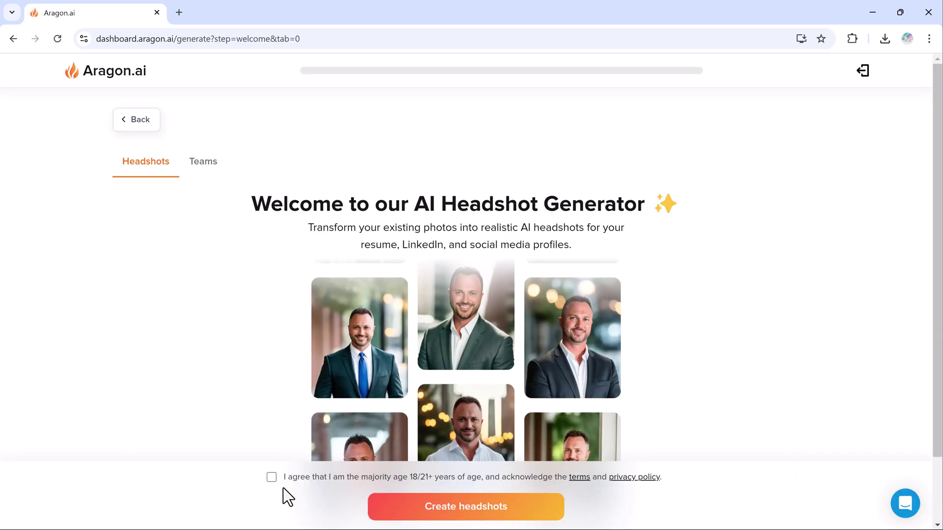
Accept Aragon.ai's age statement and answer its gender, age and hair color questions
{"action": "left_click", "coordinate": [272, 478]}
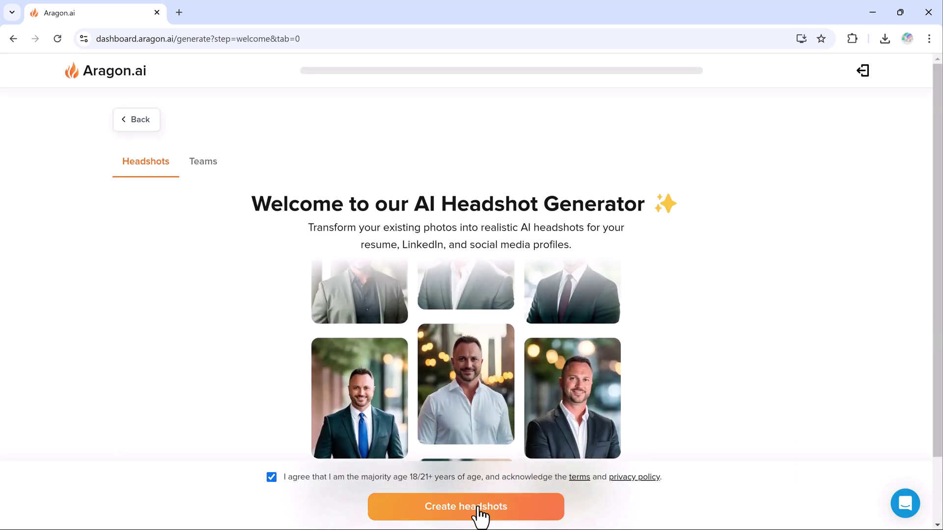
{"action": "left_click", "coordinate": [478, 507]}
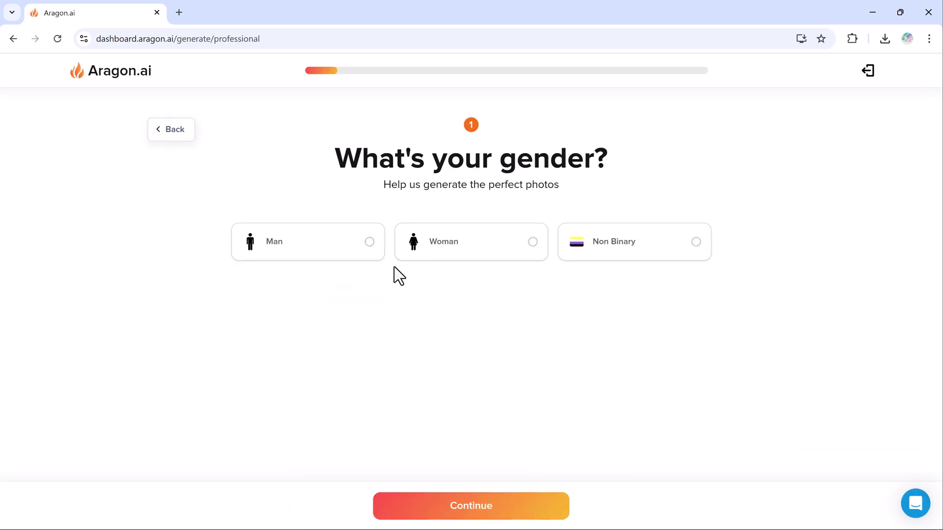
{"action": "left_click", "coordinate": [345, 258]}
{"action": "left_click", "coordinate": [383, 243]}
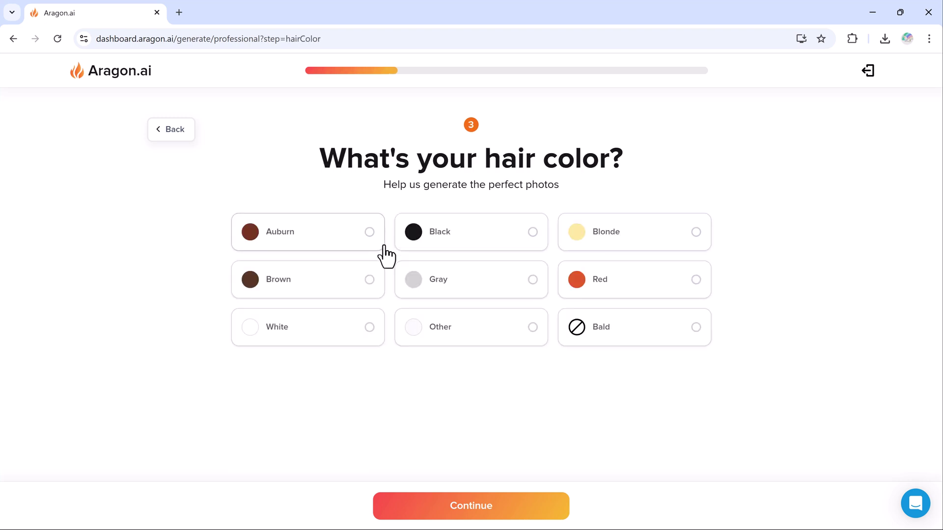
{"action": "left_click", "coordinate": [403, 294]}
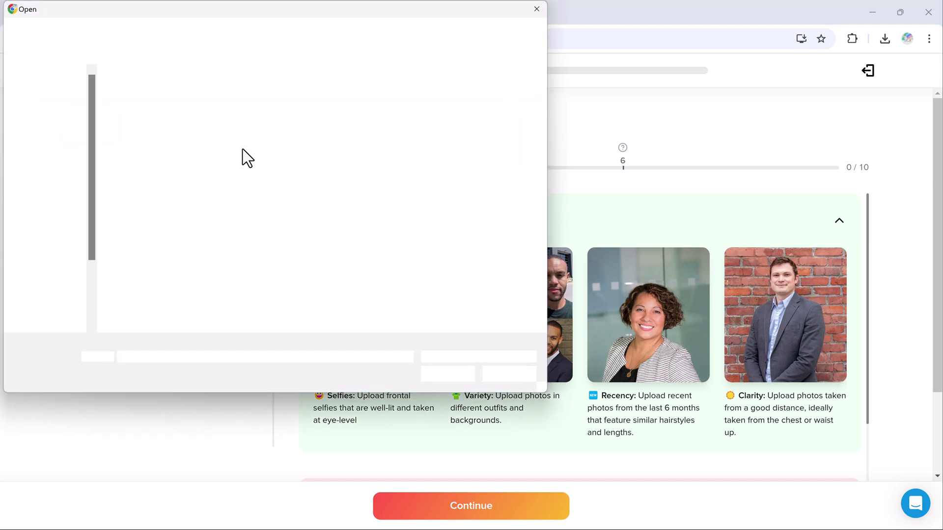
Upload six of the man's JPG photos (6 / 10) and continue to pricing
{"action": "left_click_drag", "start_coordinate": [507, 155], "coordinate": [131, 74]}
{"action": "left_click", "coordinate": [457, 374]}
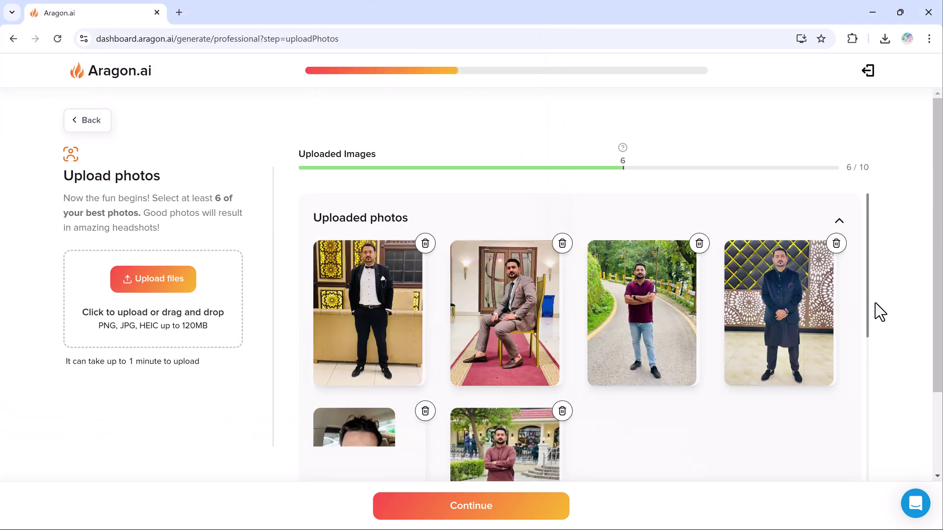
{"action": "left_click", "coordinate": [533, 512]}
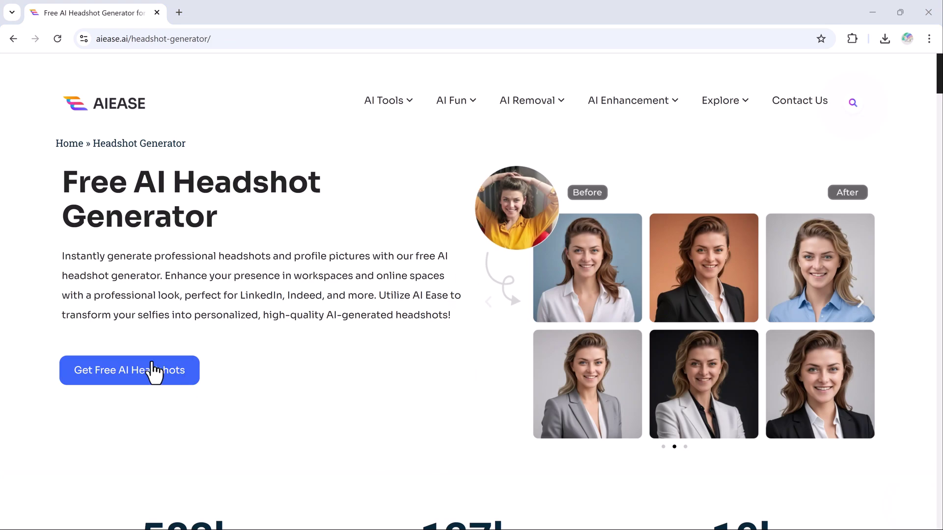
Choose AI Ease's Professional Man style and upload the man's seated photo as the selfie
{"action": "left_click", "coordinate": [154, 372]}
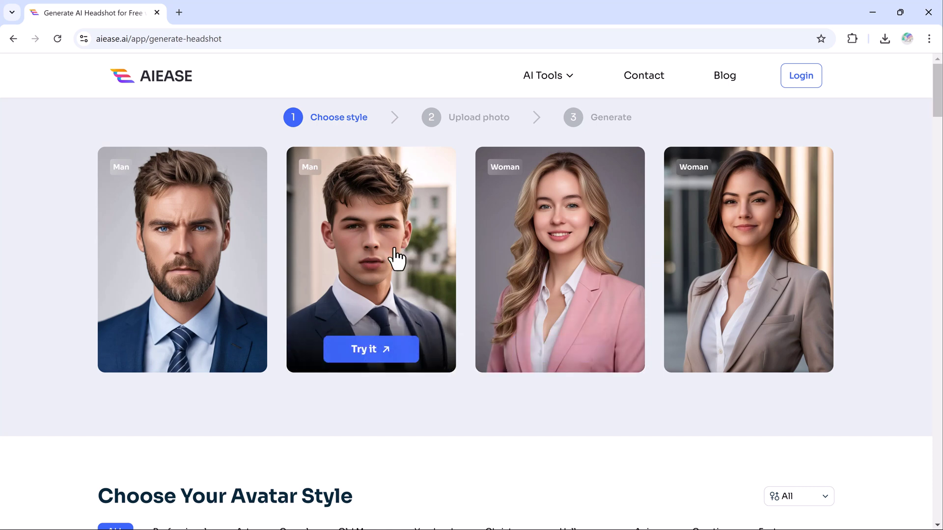
{"action": "left_click", "coordinate": [393, 257]}
{"action": "left_click", "coordinate": [310, 340]}
{"action": "double_click", "coordinate": [364, 109]}
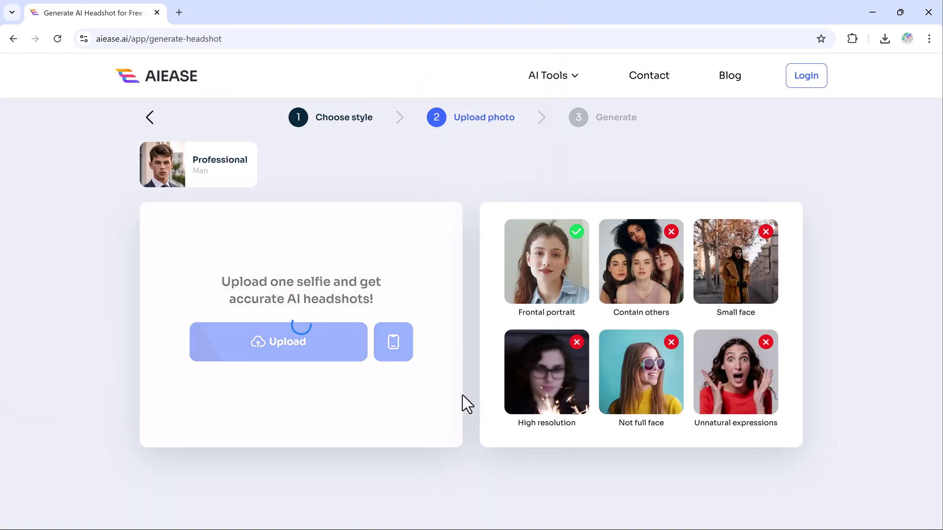
Generate a professional suit headshot, then start a second generation from the same photo
{"action": "left_click", "coordinate": [641, 382]}
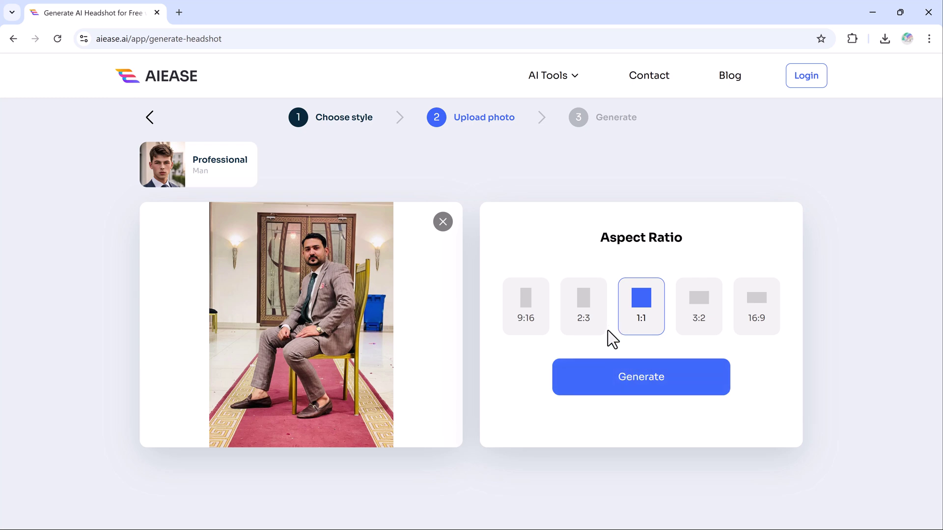
{"action": "left_click", "coordinate": [595, 385]}
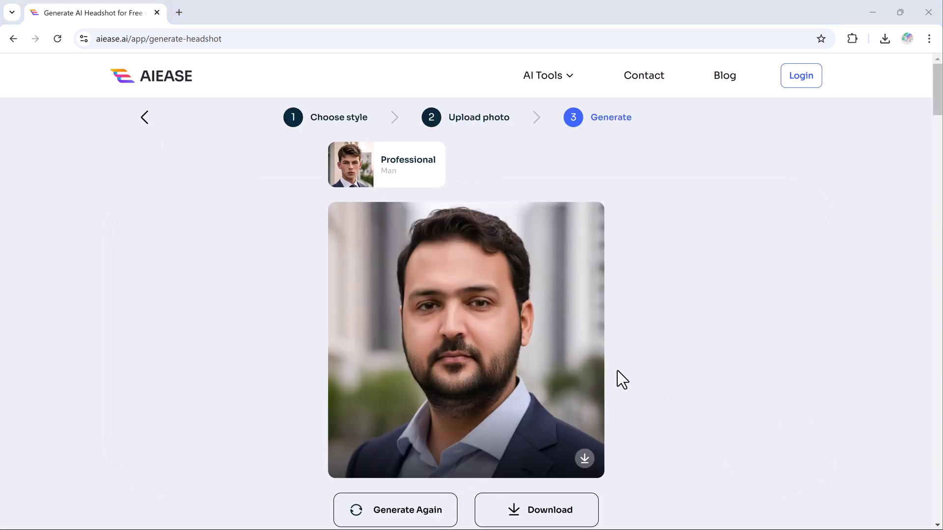
{"action": "left_click", "coordinate": [421, 516]}
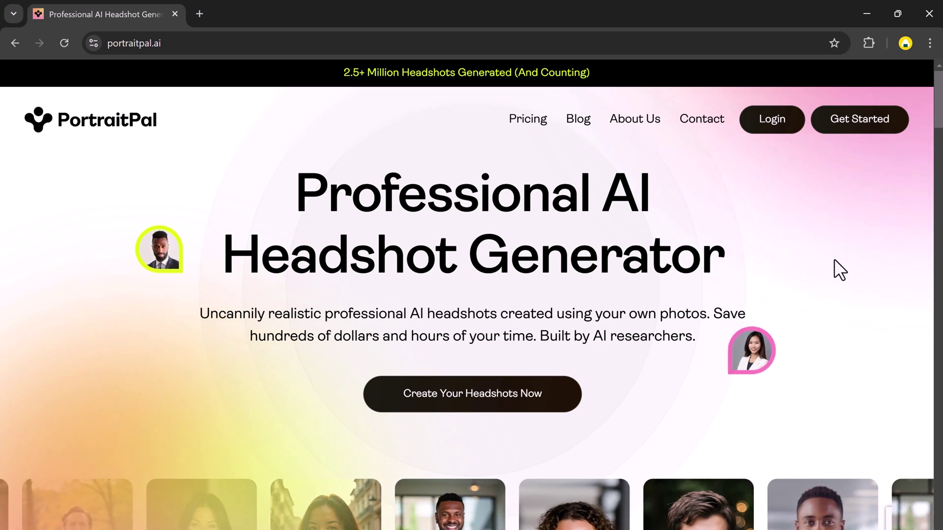
{"action": "scroll", "coordinate": [834, 259], "scroll_direction": "down", "scroll_amount": 1}
{"action": "scroll", "coordinate": [833, 260], "scroll_direction": "down", "scroll_amount": 1}
{"action": "scroll", "coordinate": [833, 260], "scroll_direction": "down", "scroll_amount": 2}
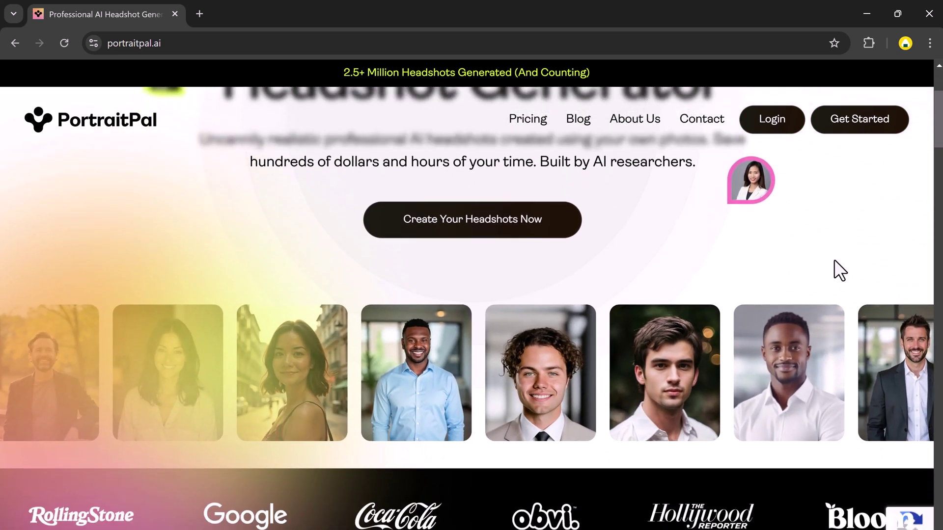
{"action": "scroll", "coordinate": [834, 260], "scroll_direction": "down", "scroll_amount": 1}
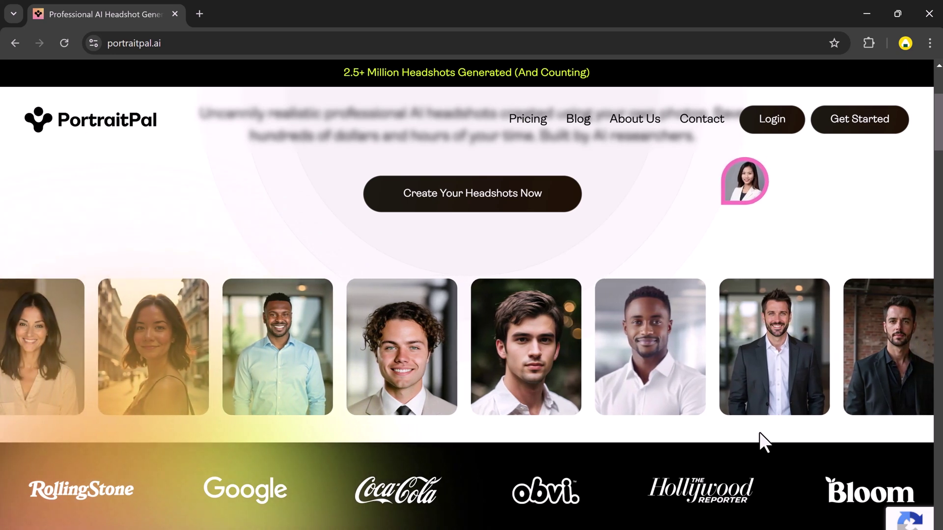
{"action": "scroll", "coordinate": [760, 432], "scroll_direction": "down", "scroll_amount": 2}
{"action": "scroll", "coordinate": [758, 429], "scroll_direction": "down", "scroll_amount": 4}
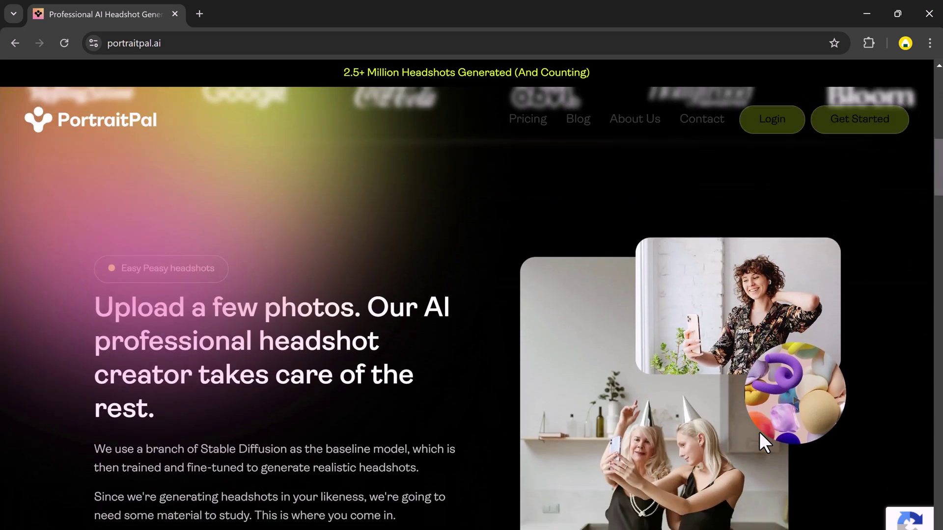